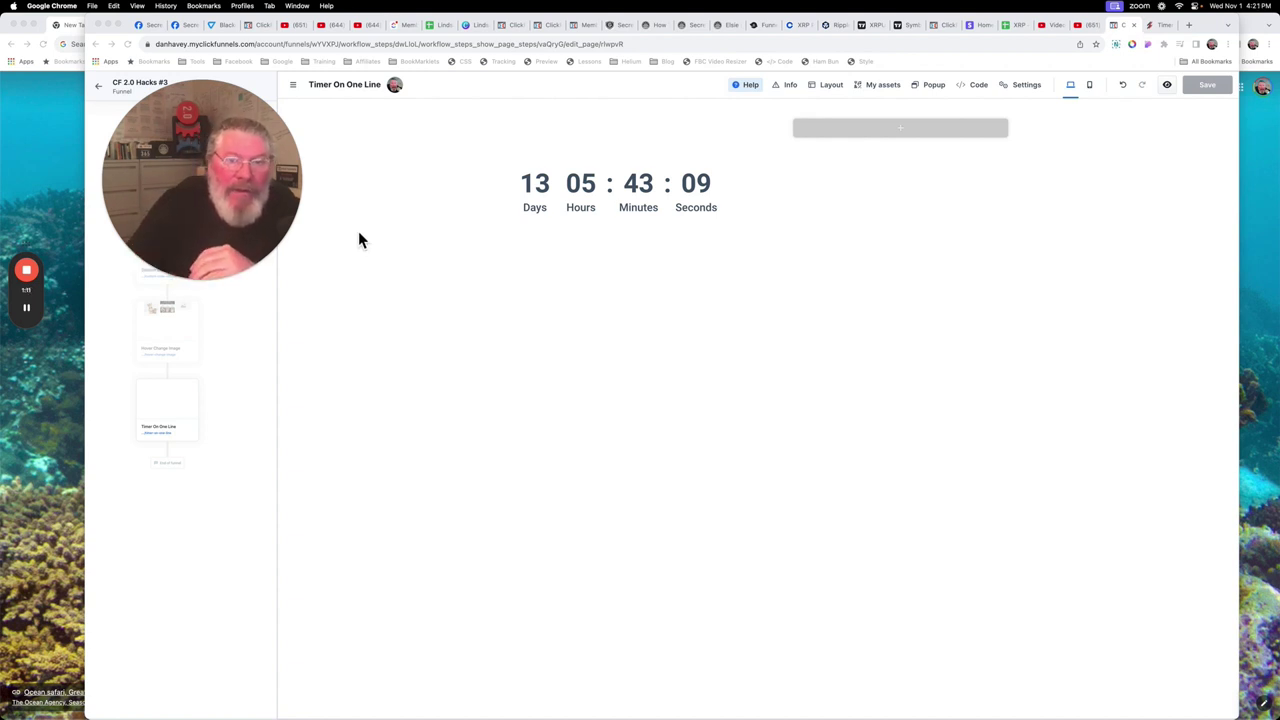
Check the countdown's layout in the page preview by narrowing the browser window and widening it again
click(1154, 26)
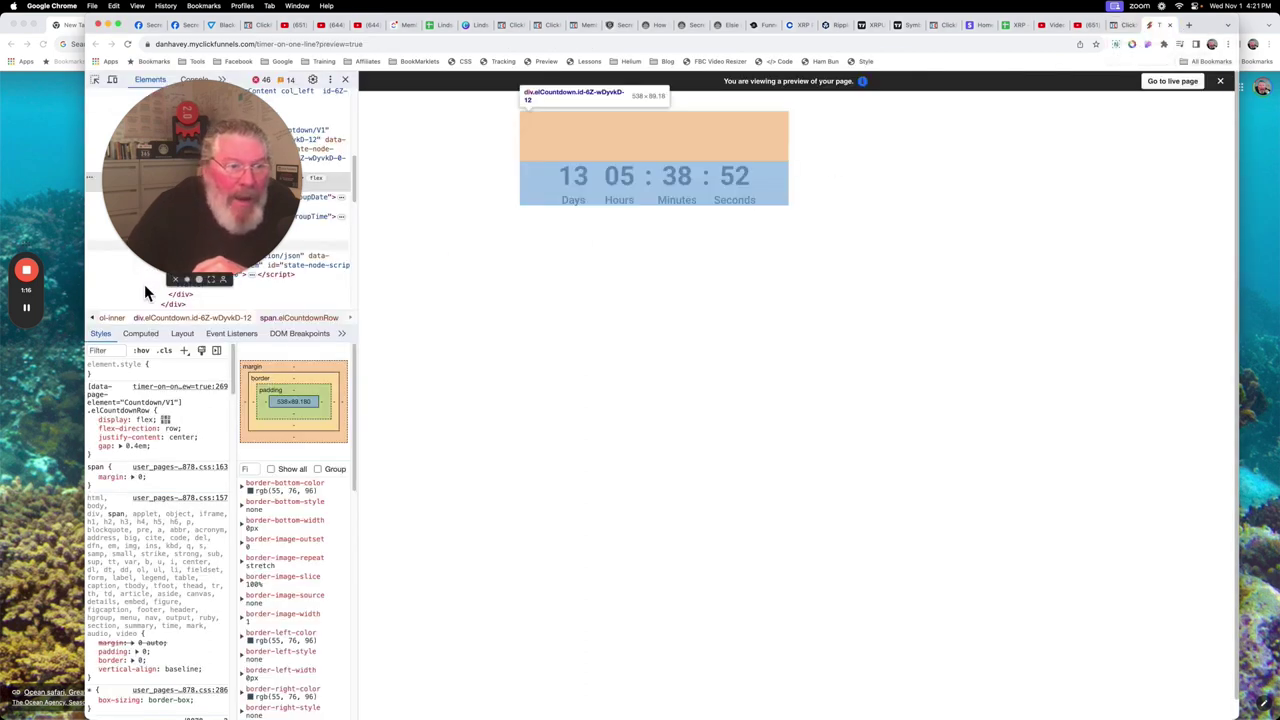
drag(90, 303, 676, 272)
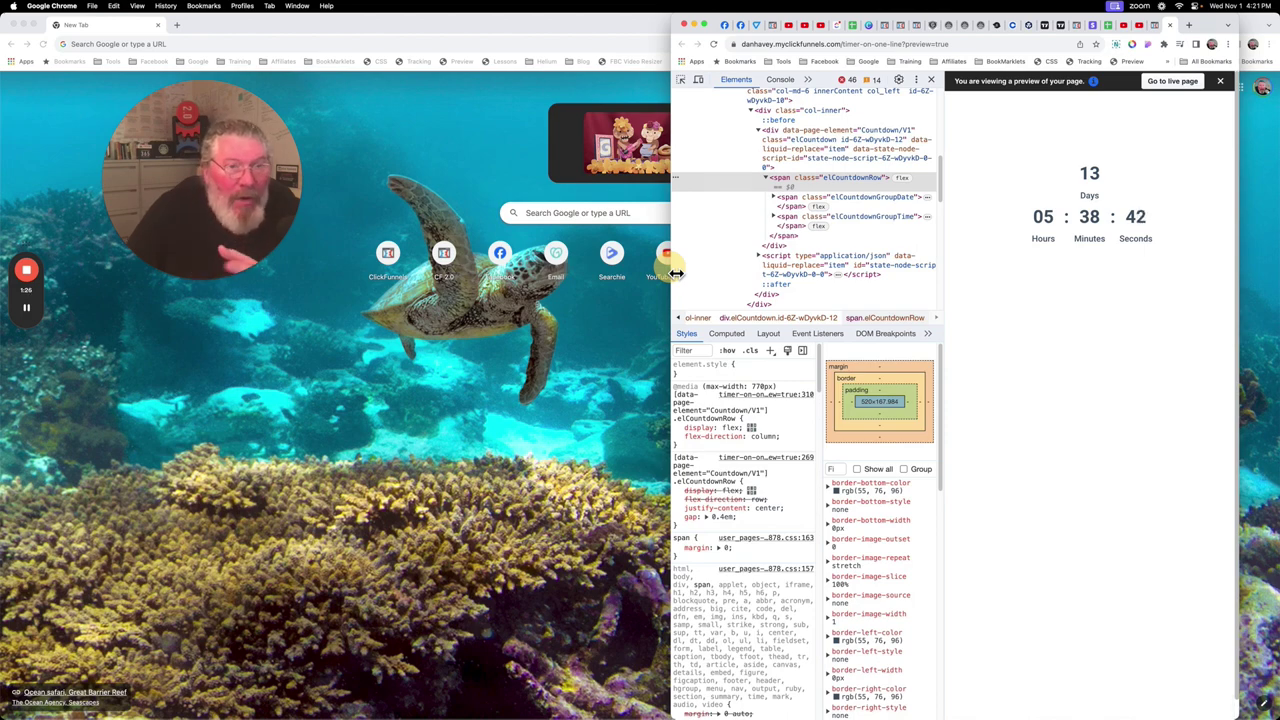
drag(676, 272, 90, 280)
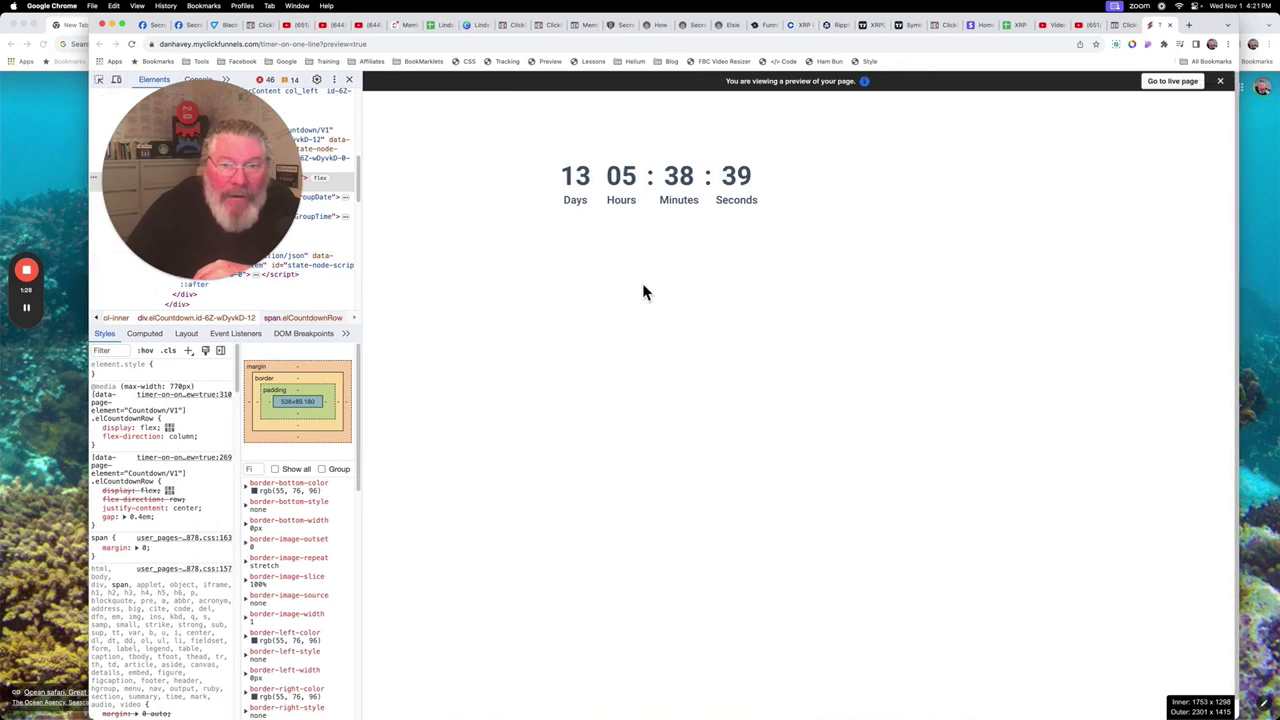
Turn on the Years, Months and Weeks display for the countdown in the page editor and save the page
click(1125, 26)
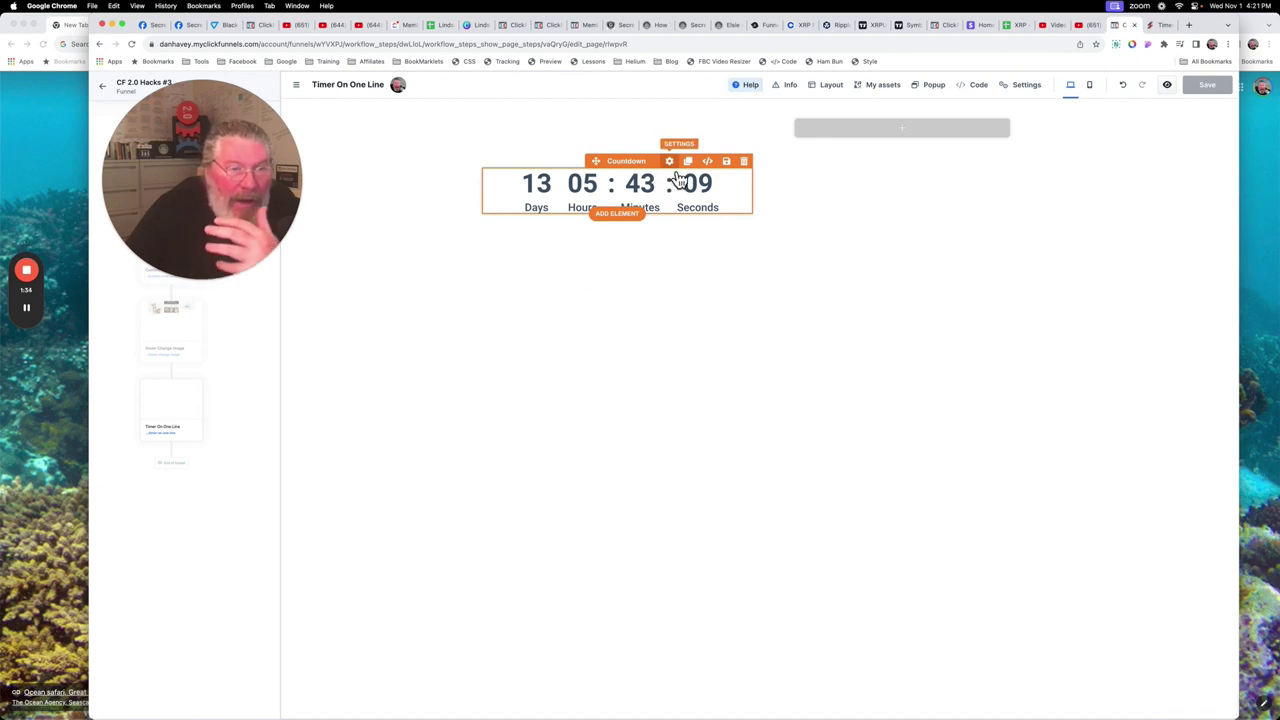
click(670, 163)
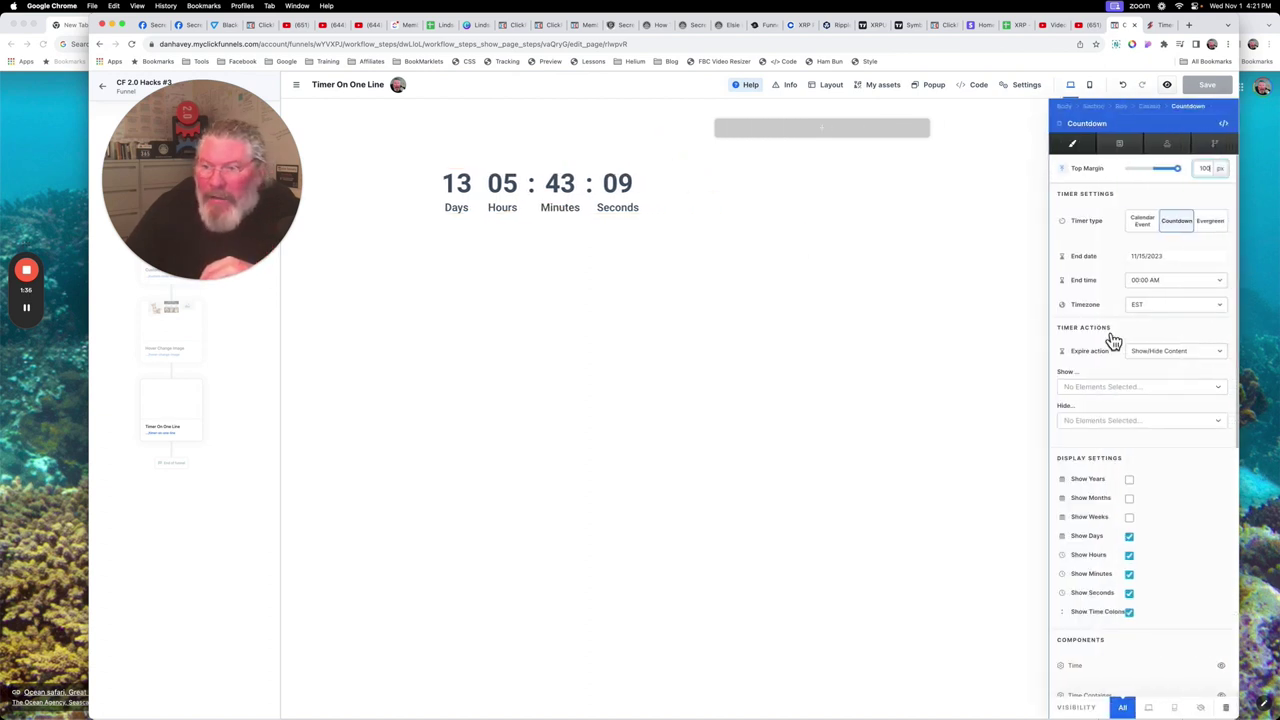
click(1130, 517)
click(1130, 498)
click(1130, 480)
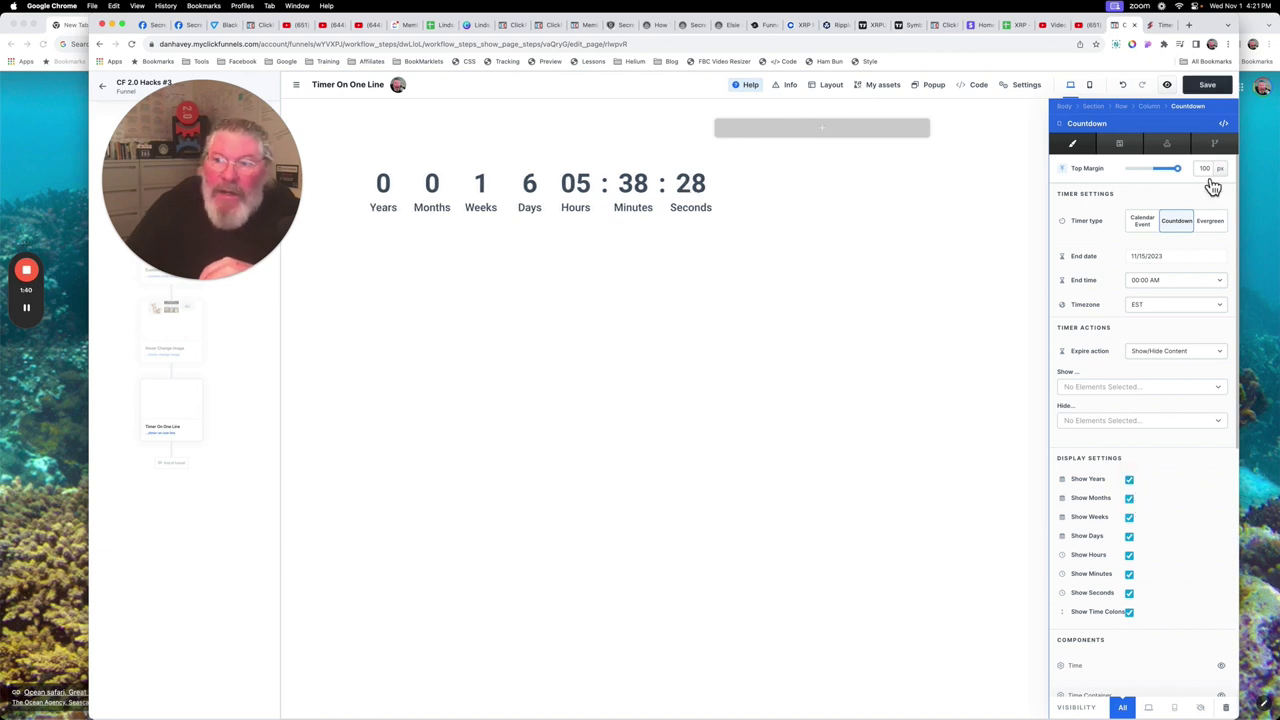
click(1207, 86)
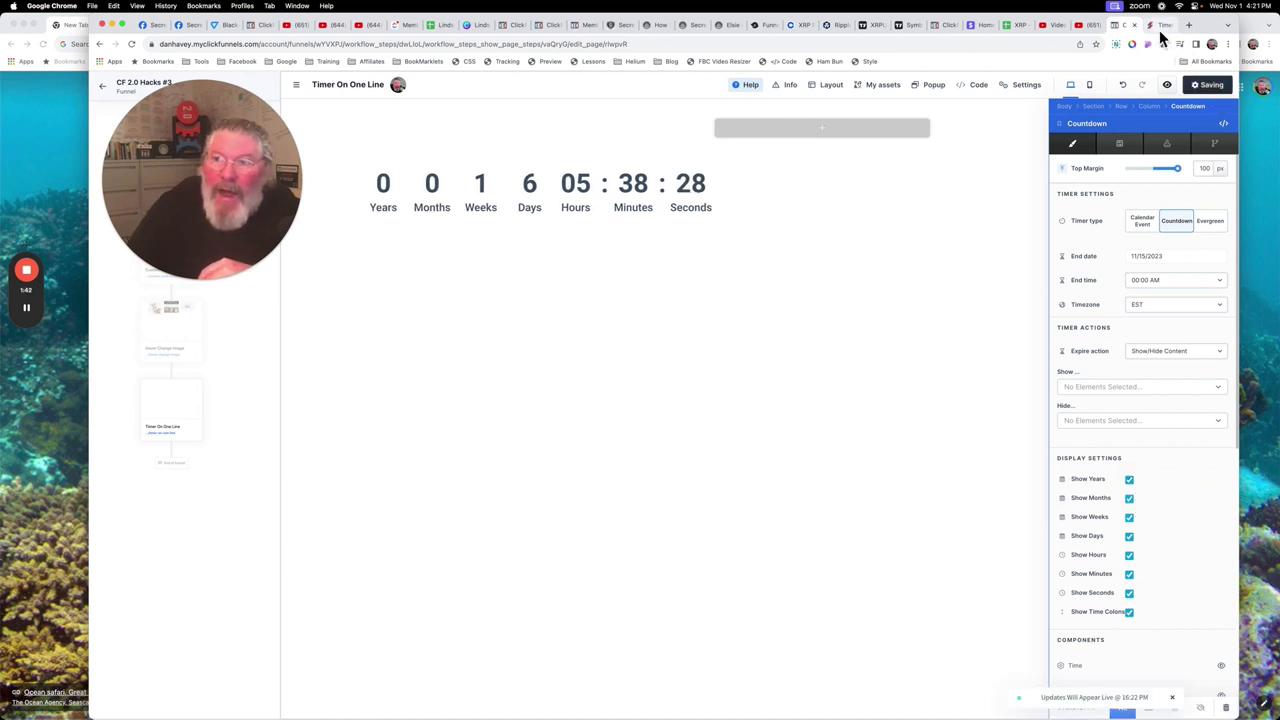
Reload the page preview and check the countdown's layout at a narrow and a wide window width
click(1160, 28)
click(133, 47)
drag(96, 302, 610, 284)
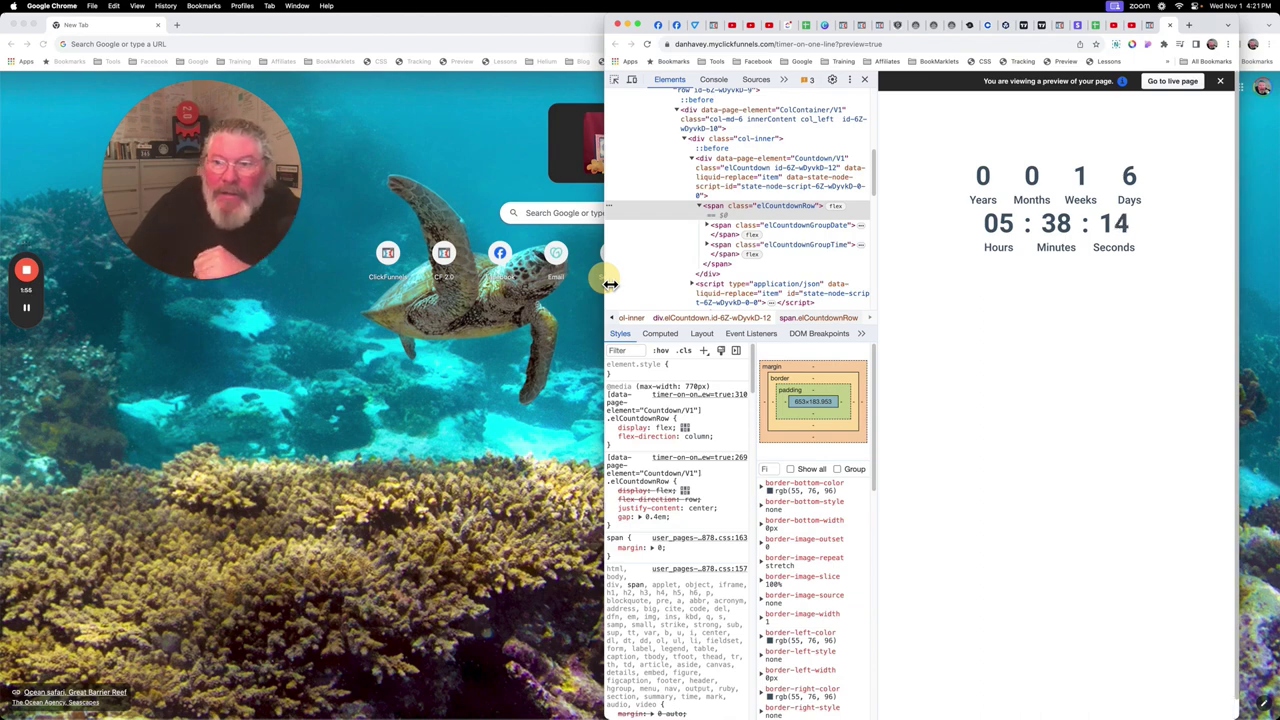
drag(608, 282, 110, 272)
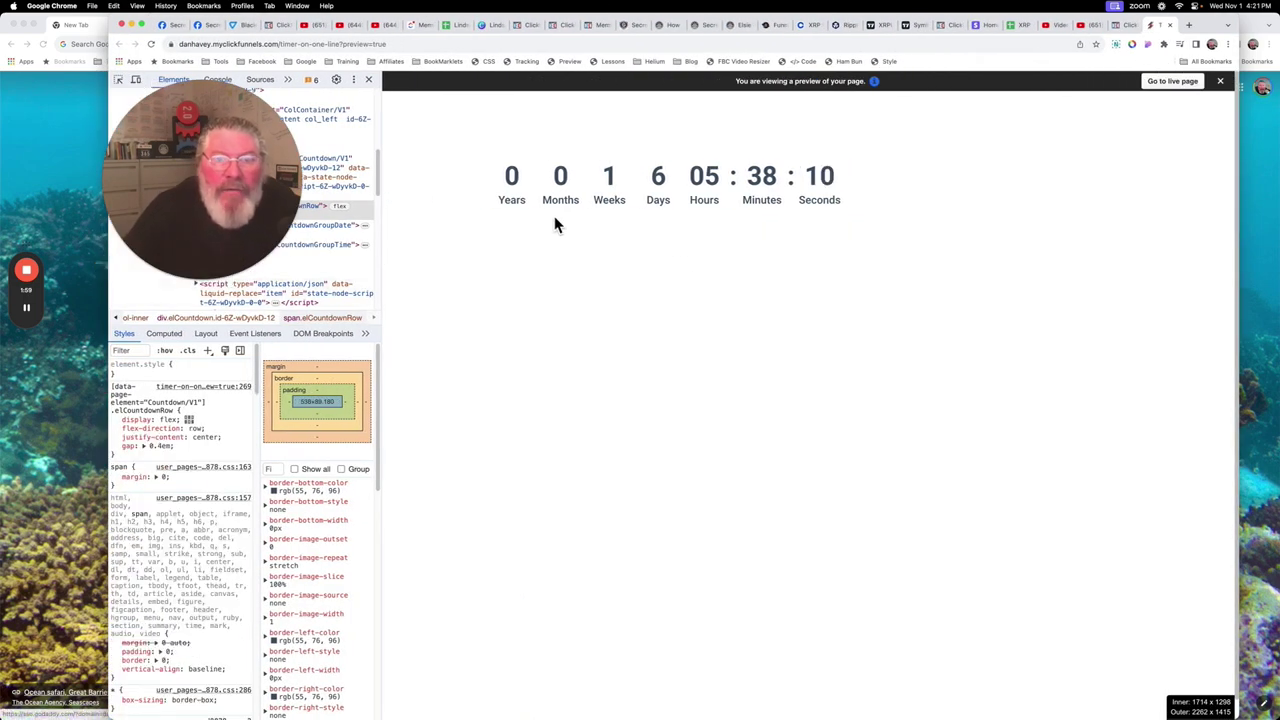
Return to the page editor and turn off the countdown's Weeks, Months and Years display
click(1126, 28)
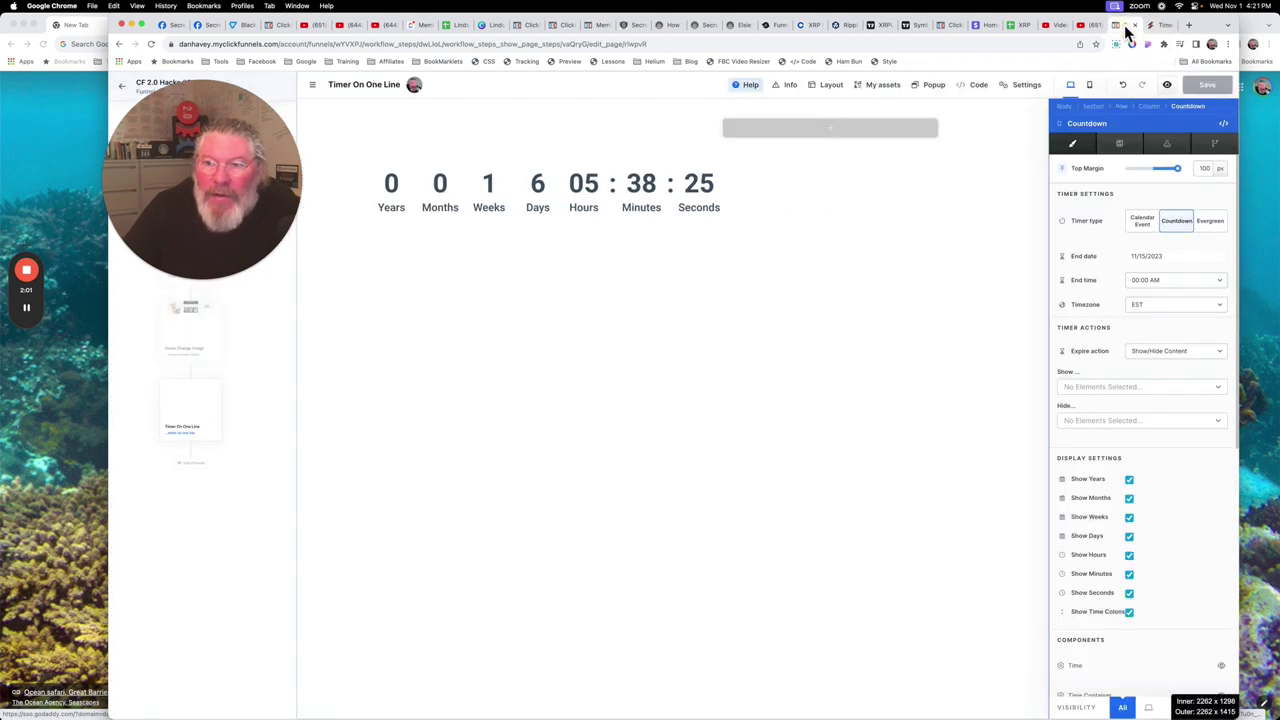
click(1131, 518)
click(1131, 498)
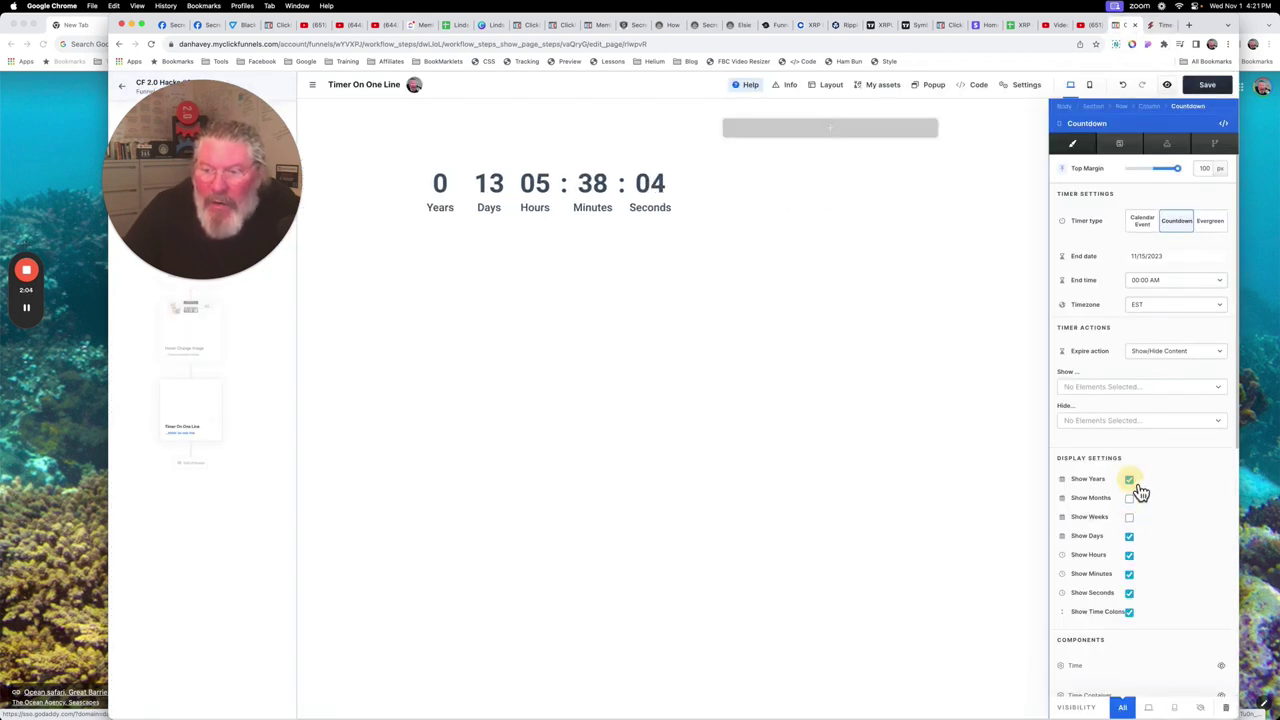
click(1132, 481)
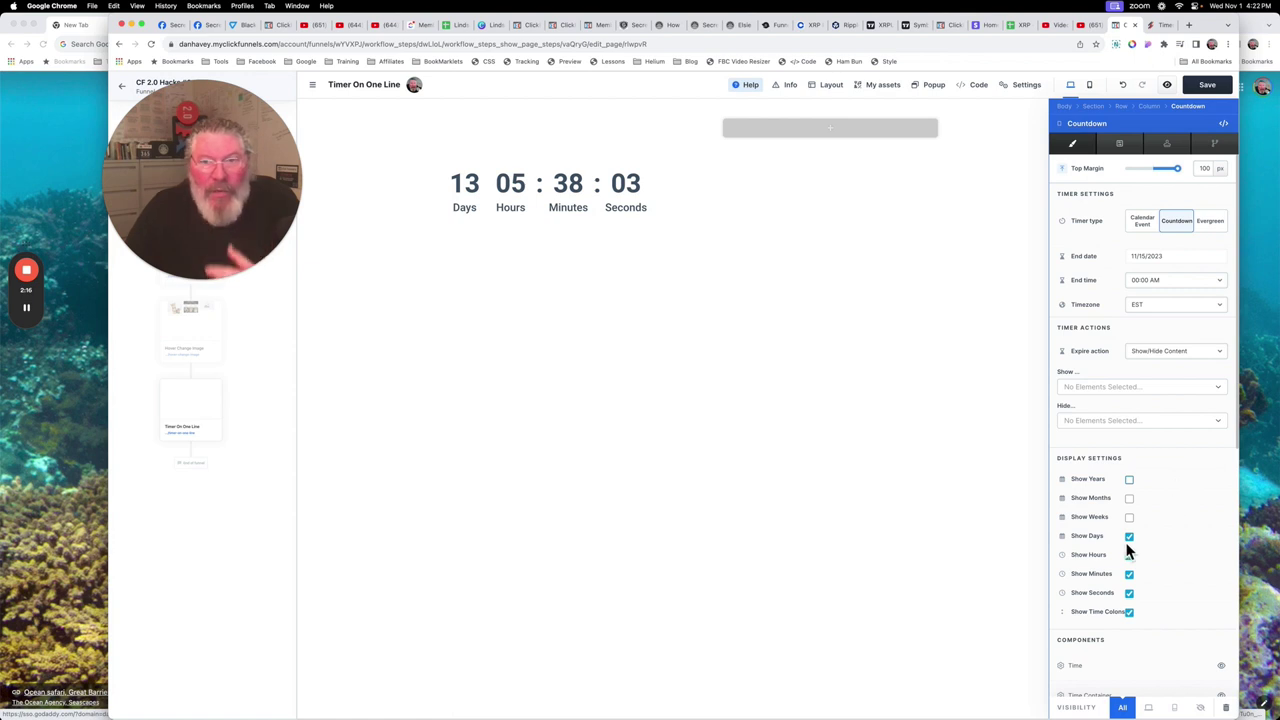
Add a second Countdown element to the empty column beside the existing timer
click(845, 130)
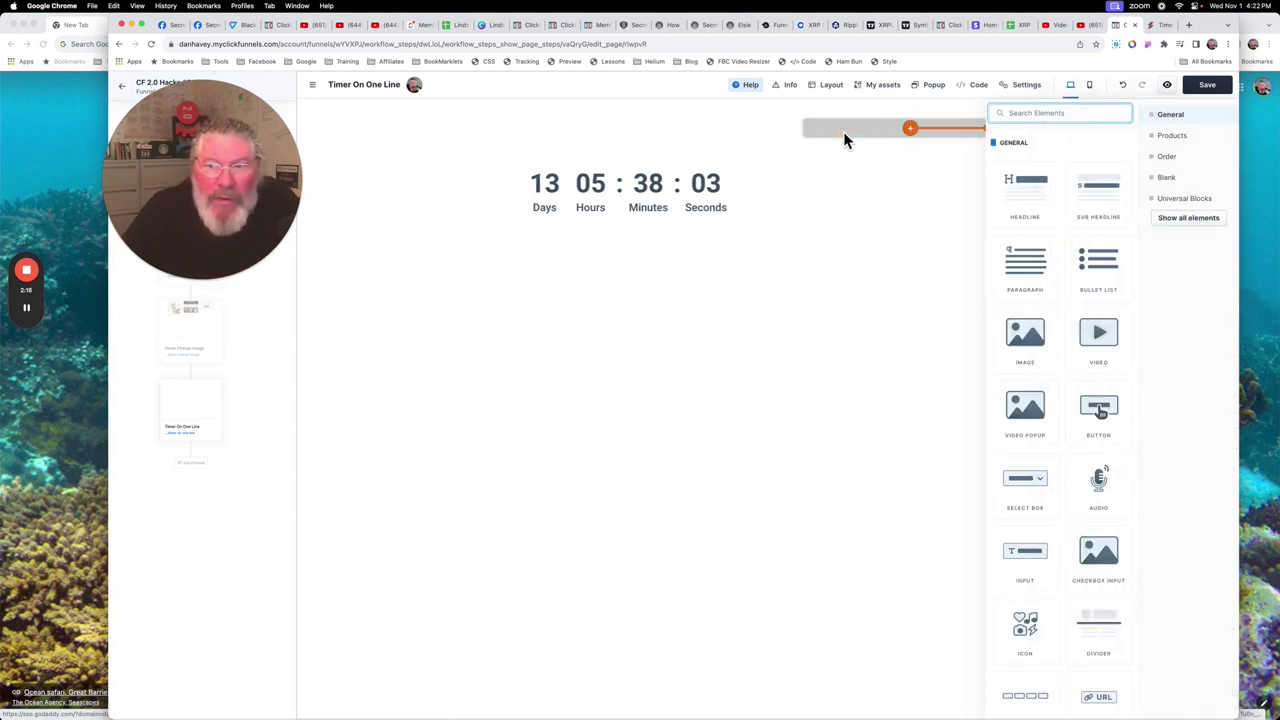
scroll(1054, 377, down, 4)
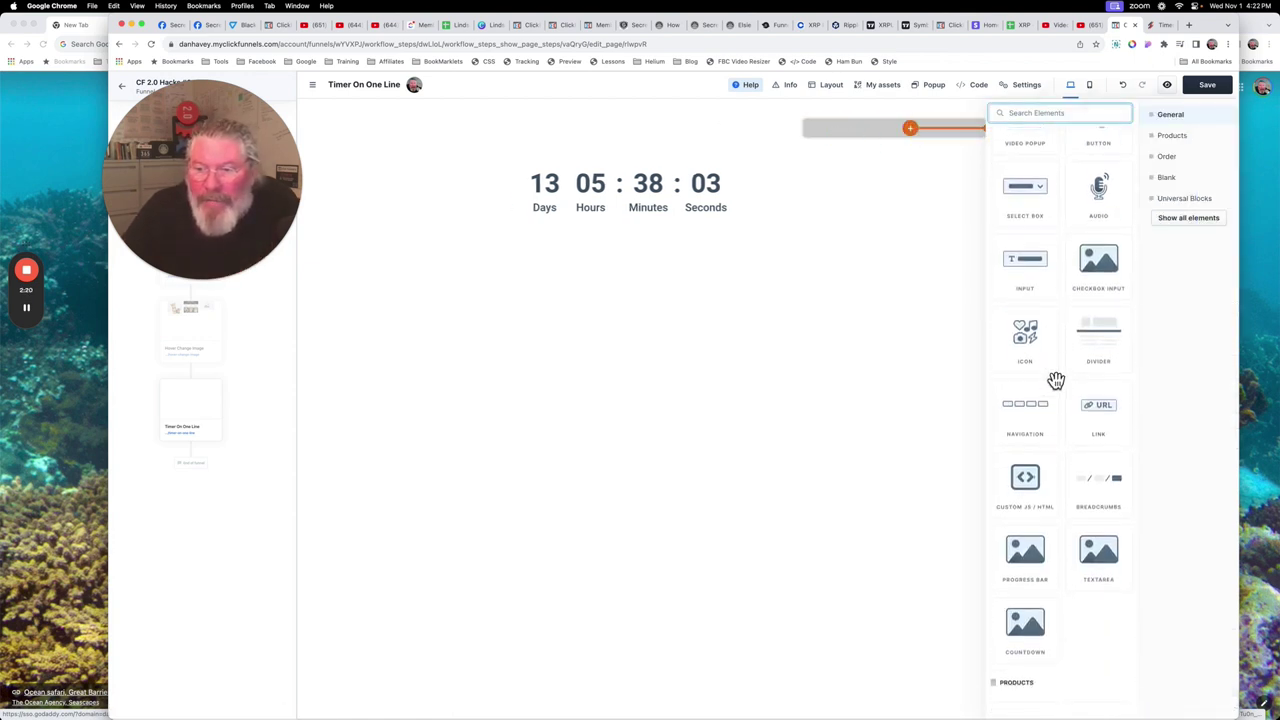
scroll(1054, 500, down, 1)
click(1025, 595)
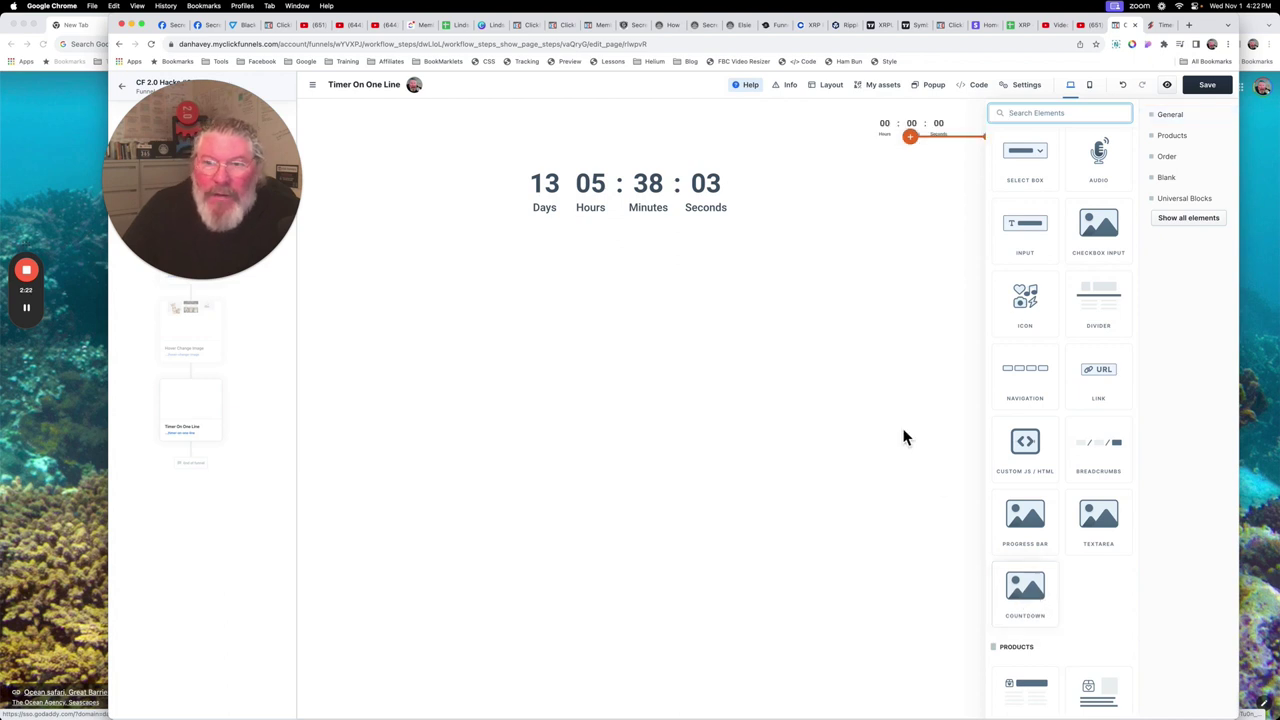
click(874, 289)
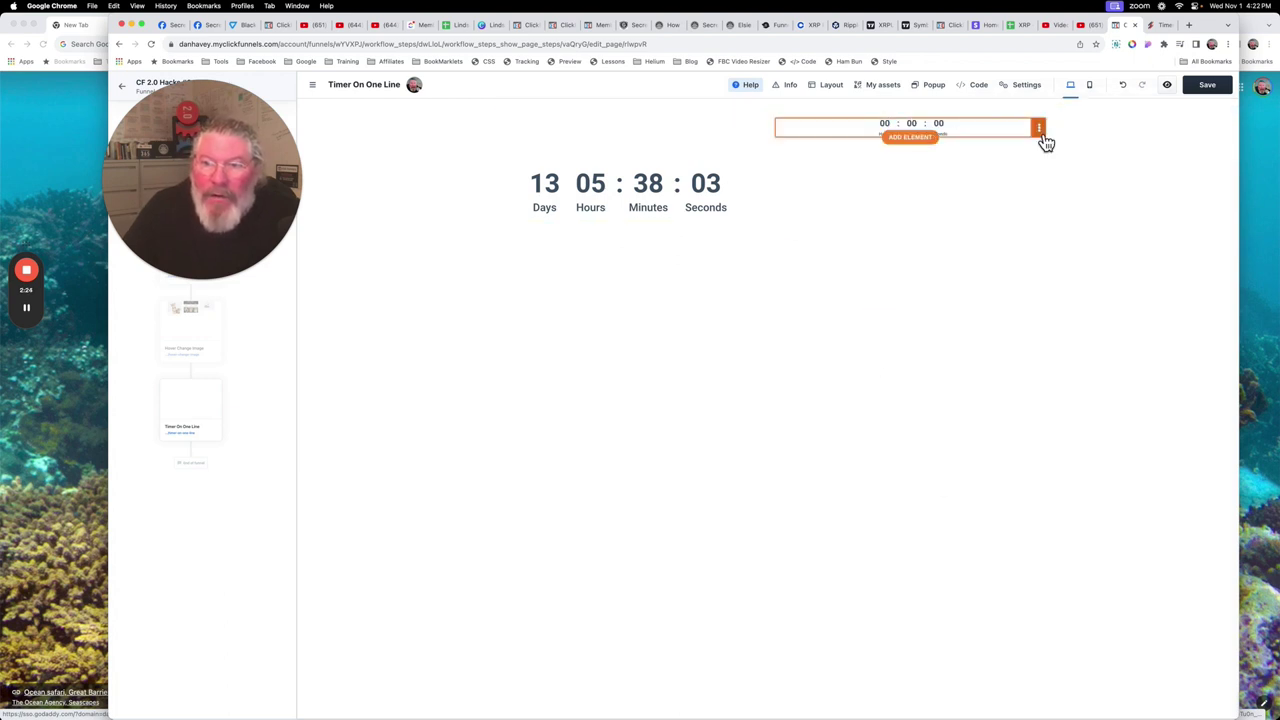
Set the new countdown's top margin to 100 px
click(1039, 128)
click(1016, 150)
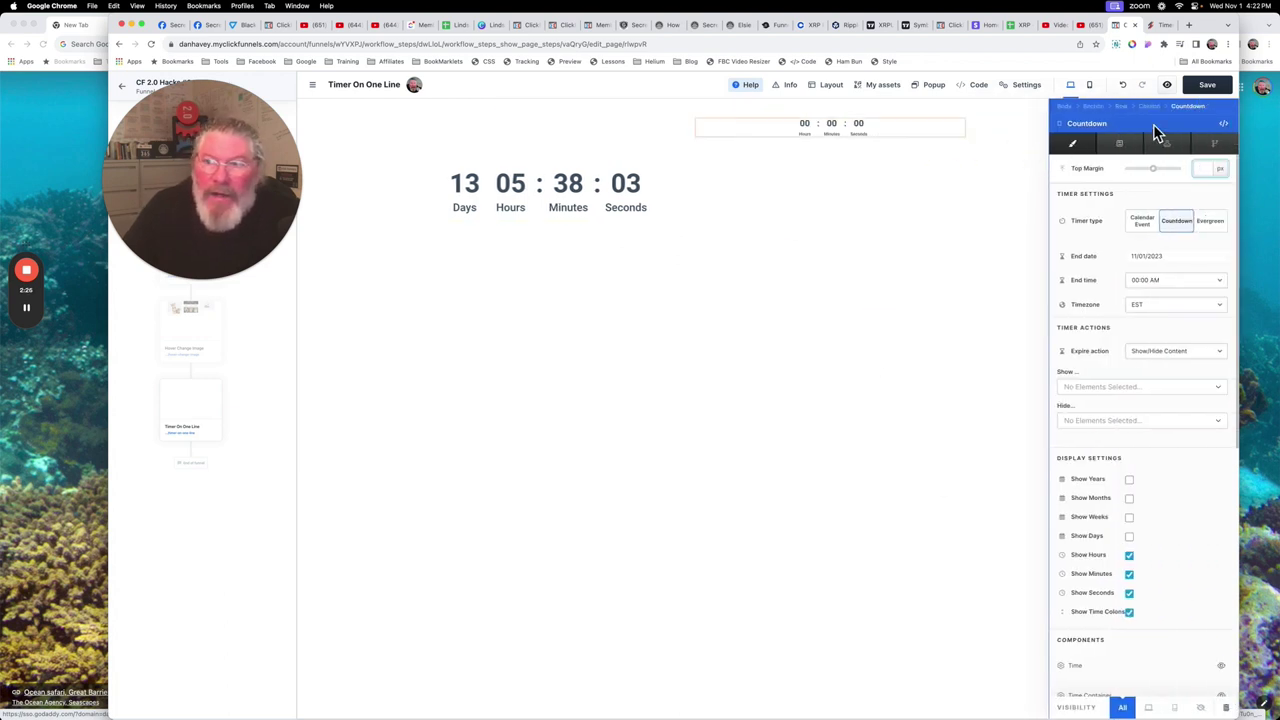
drag(1162, 174, 1228, 186)
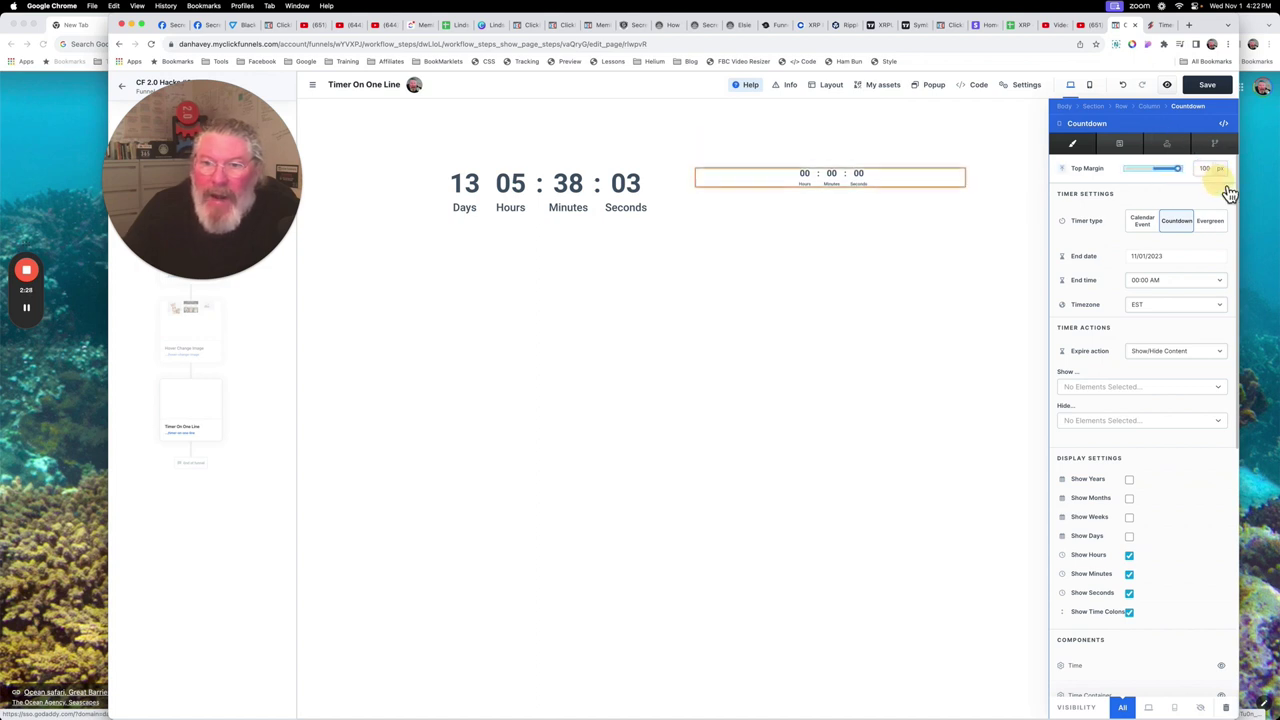
Override the new countdown's Time typography with a font size of 6.95 rem and a mobile font size of 5.49 rem
scroll(1117, 339, down, 1)
scroll(1115, 338, down, 5)
click(1076, 443)
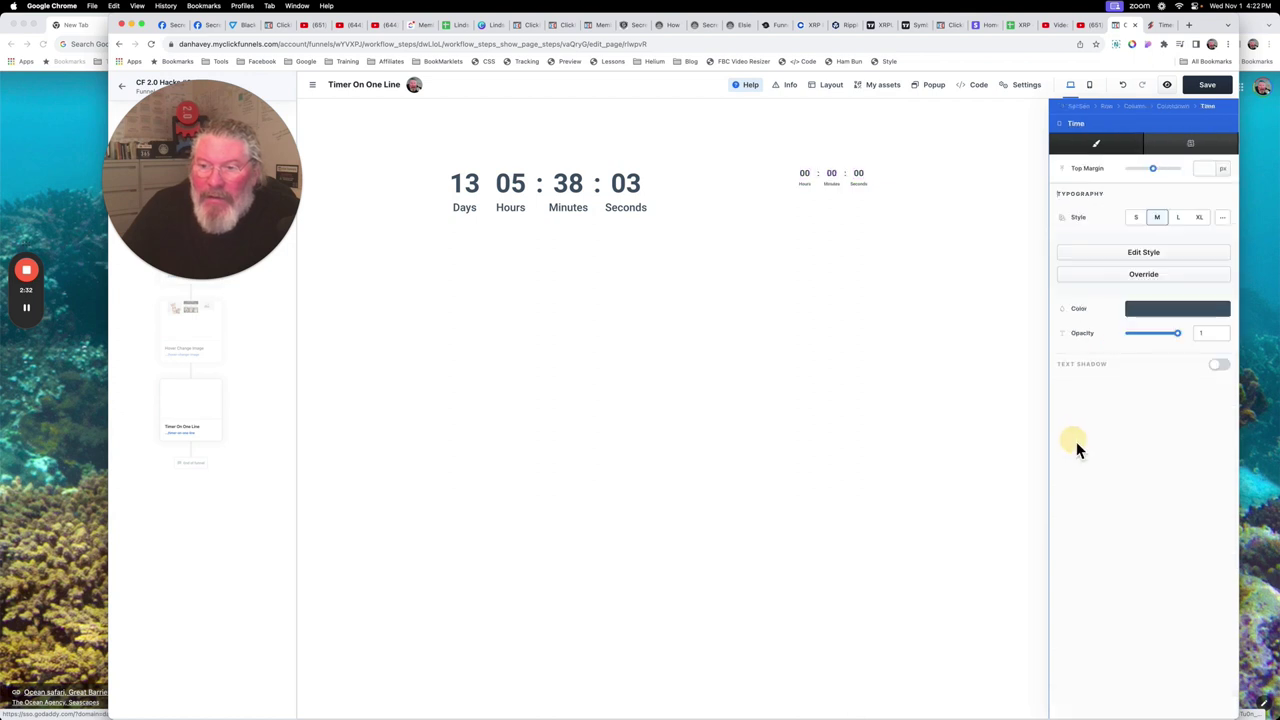
click(1147, 281)
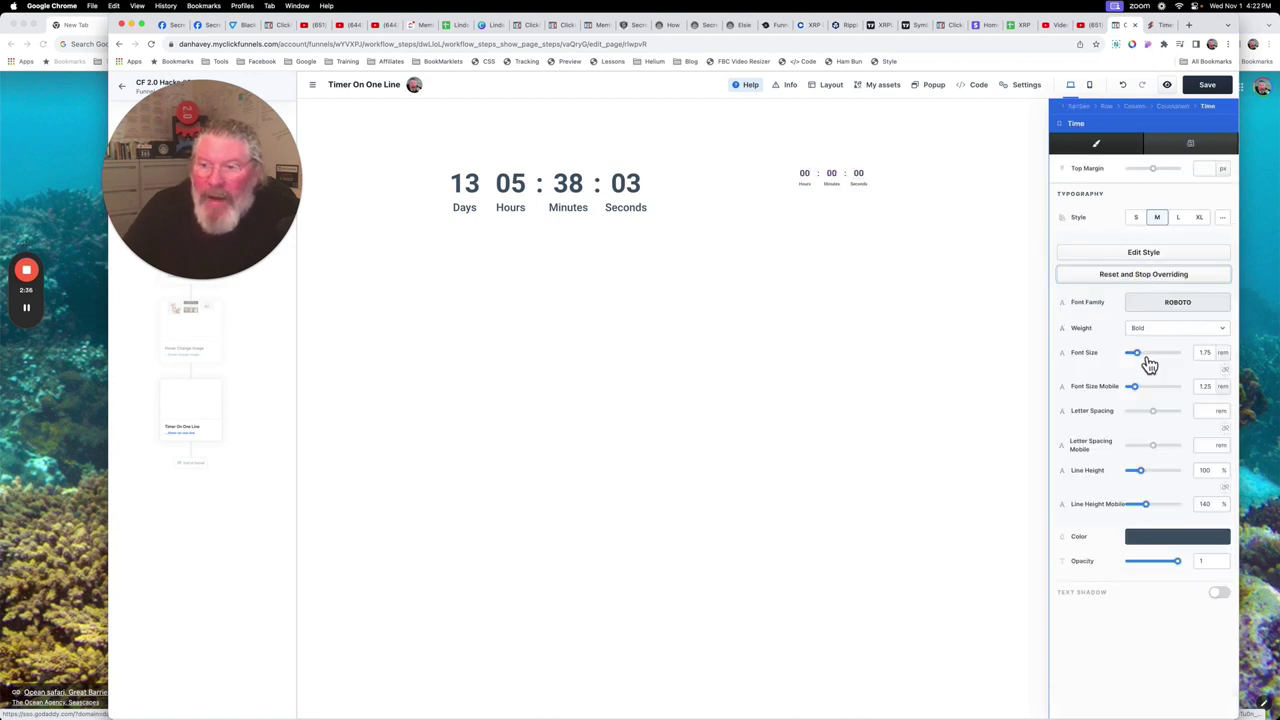
drag(1147, 358, 1164, 397)
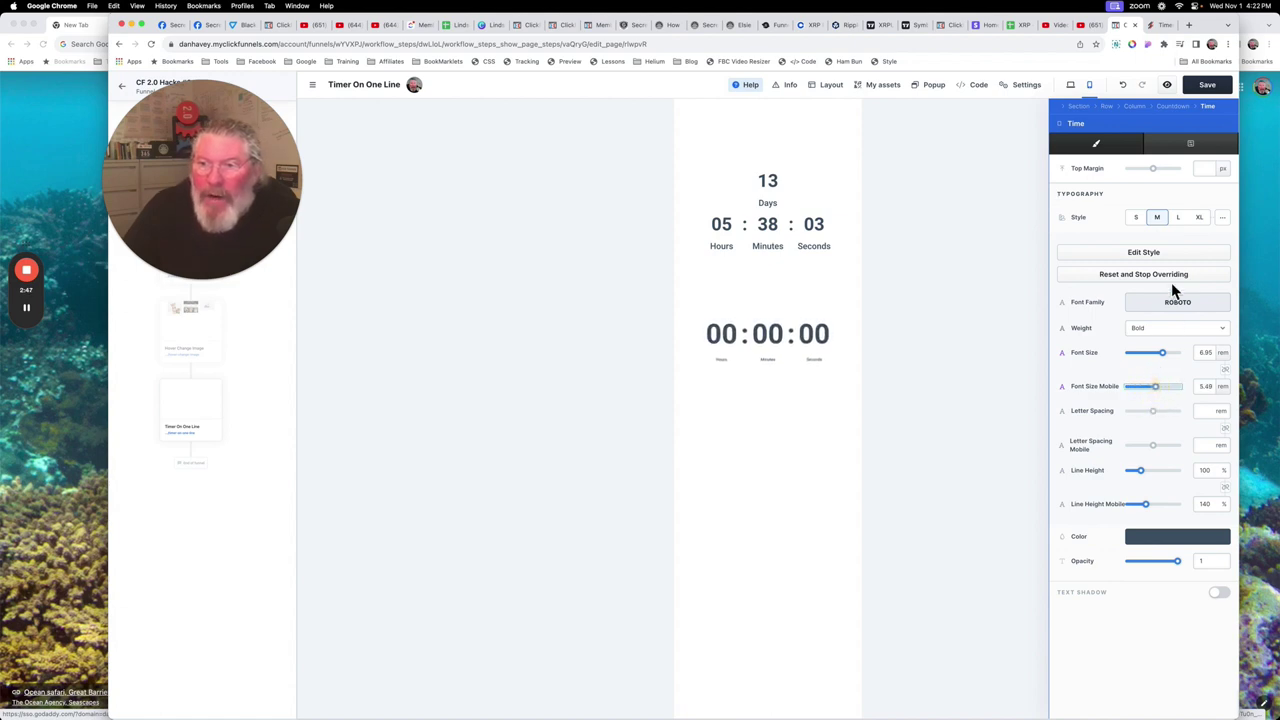
Turn on the Days display for the new countdown
click(1169, 107)
scroll(1162, 380, down, 2)
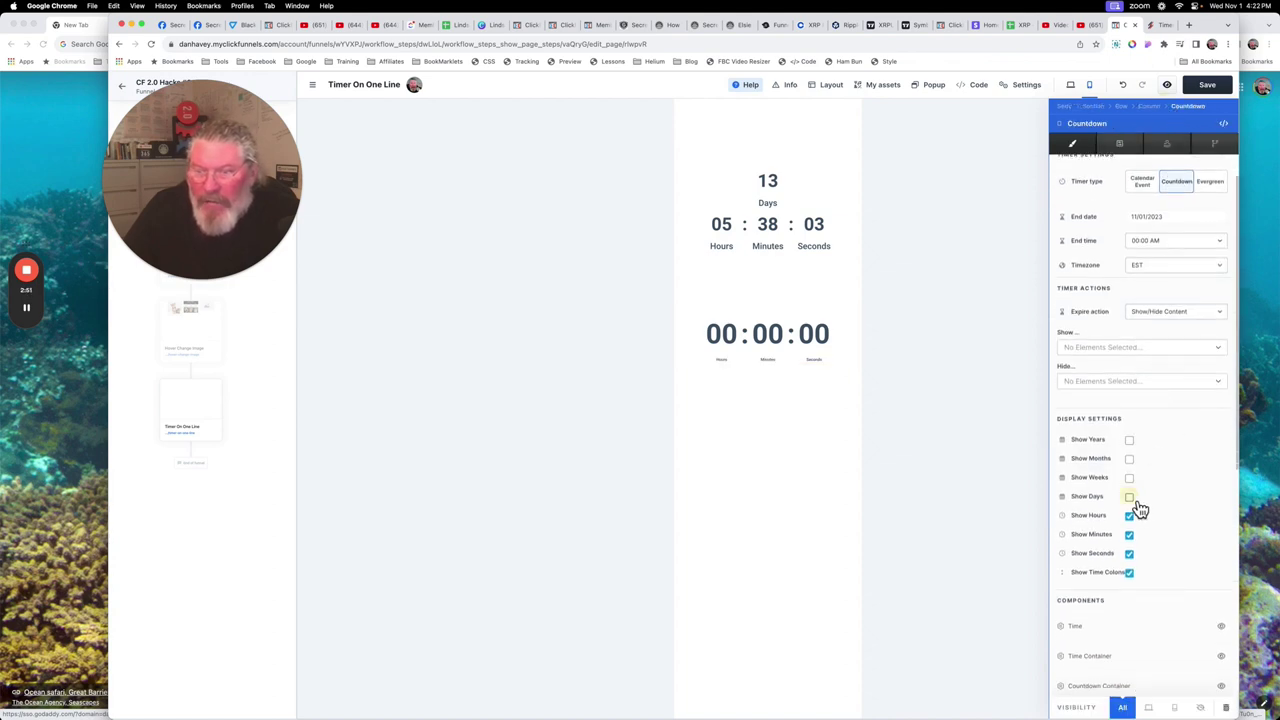
click(1131, 498)
Override the new countdown's Label typography with a font size of 2.08 rem and a mobile font size of 2.44 rem
scroll(1180, 477, down, 3)
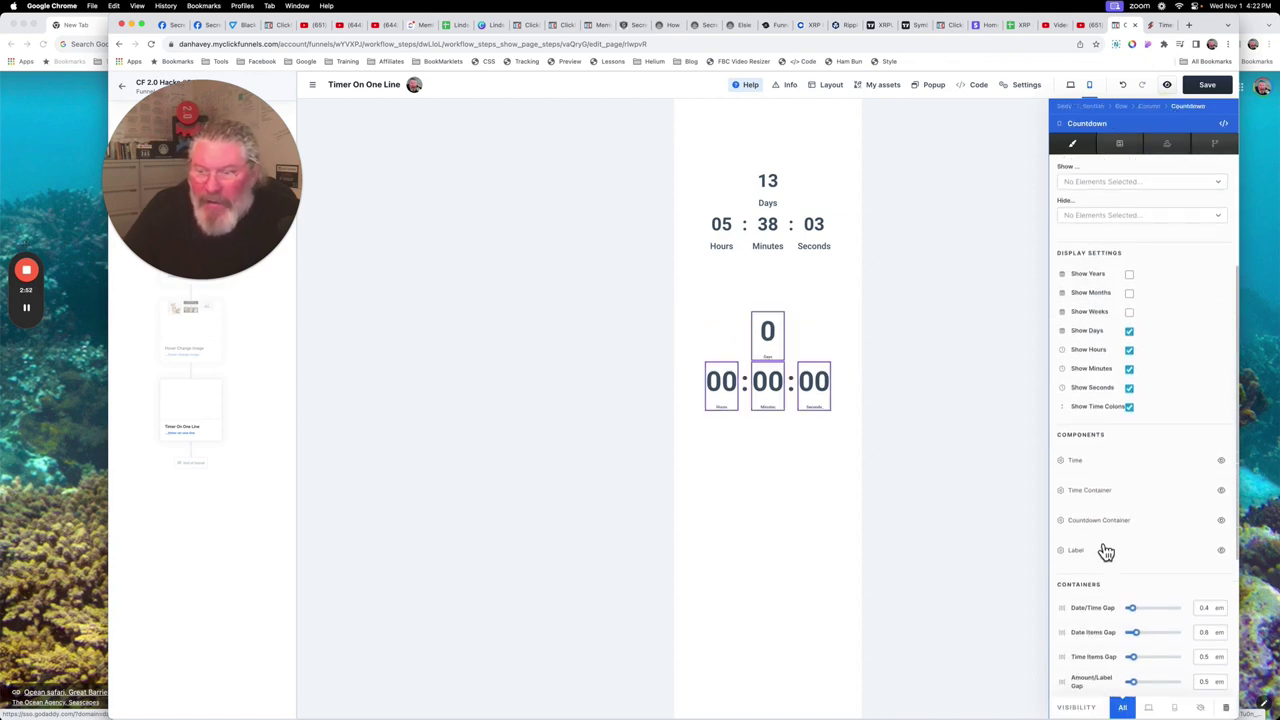
click(1090, 552)
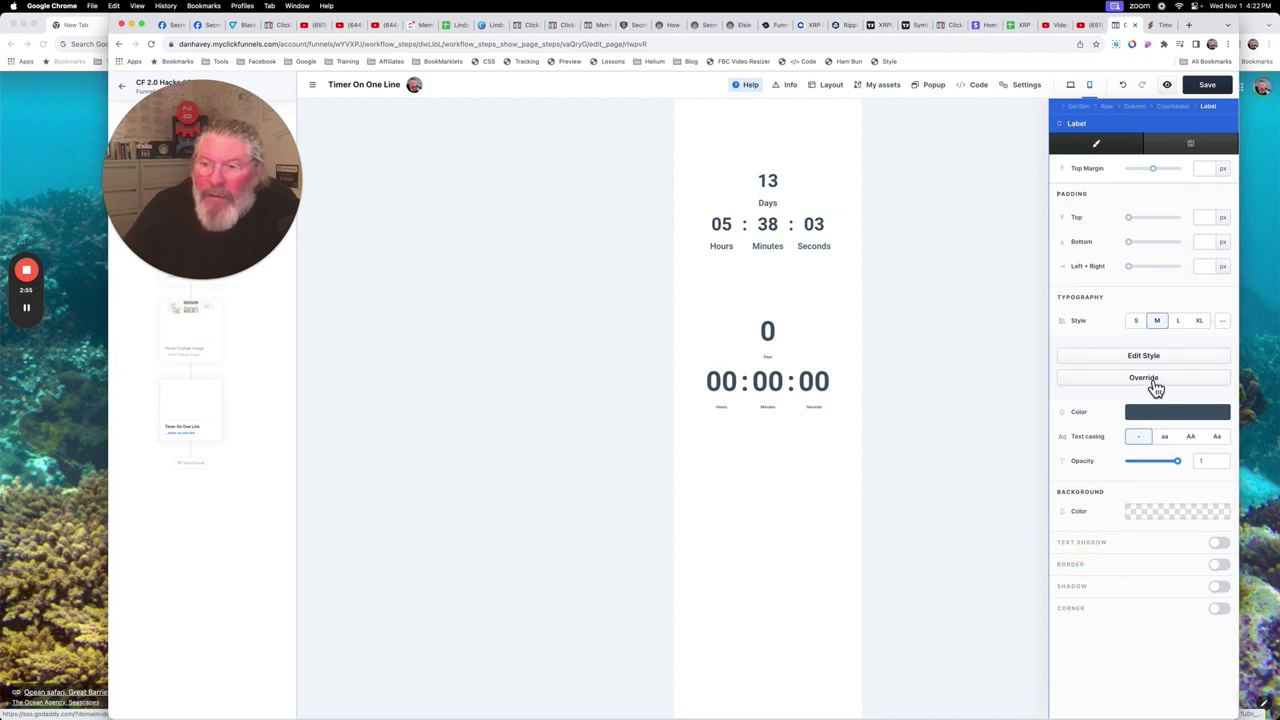
click(1150, 378)
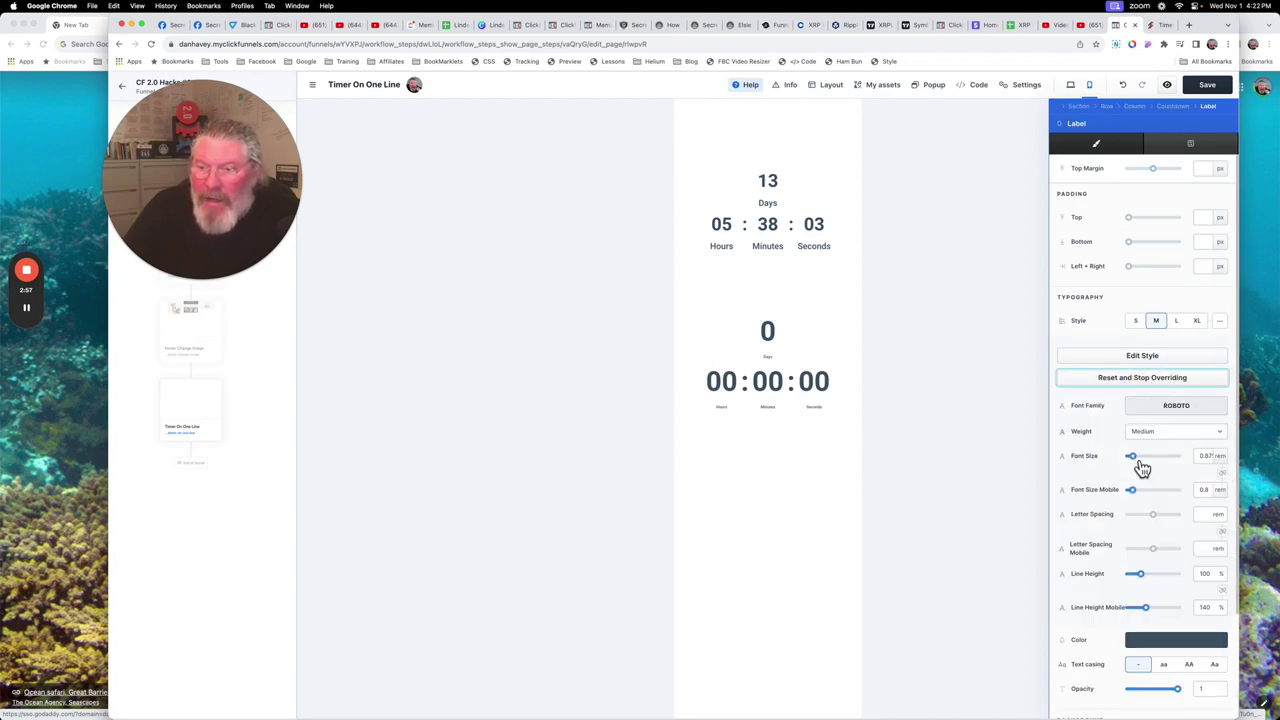
drag(1137, 460, 1152, 498)
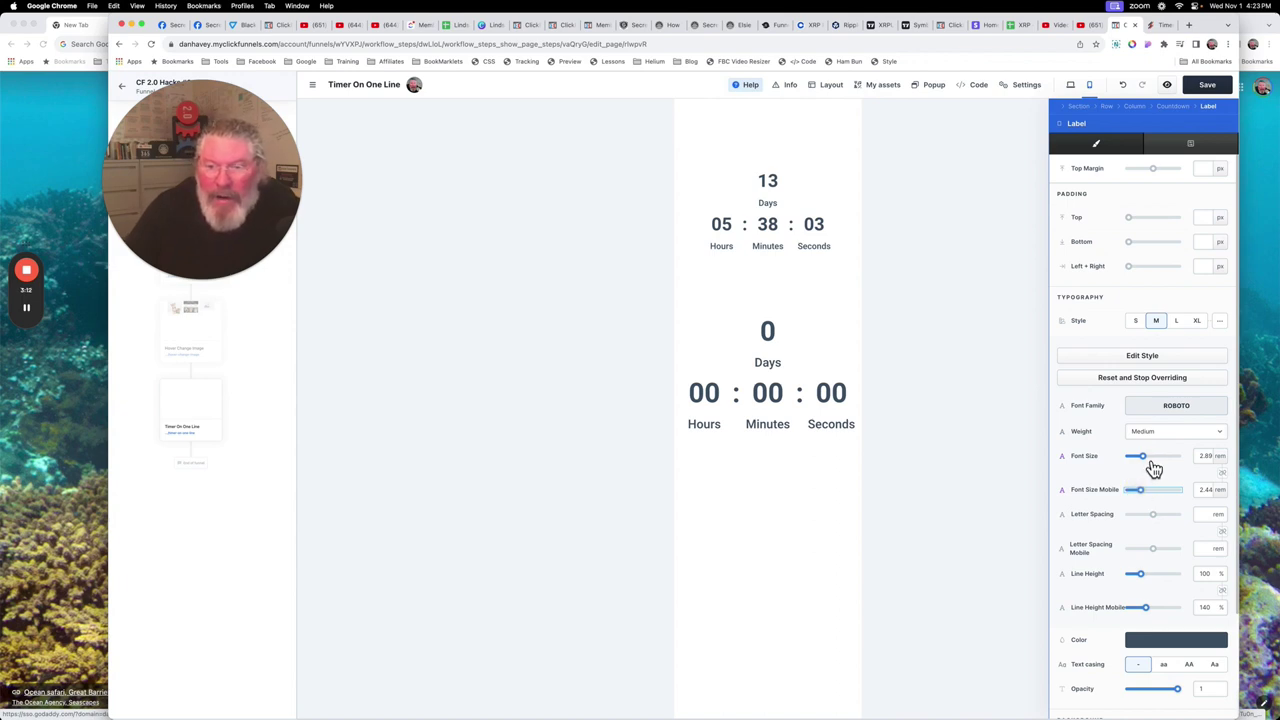
drag(1154, 469, 1150, 469)
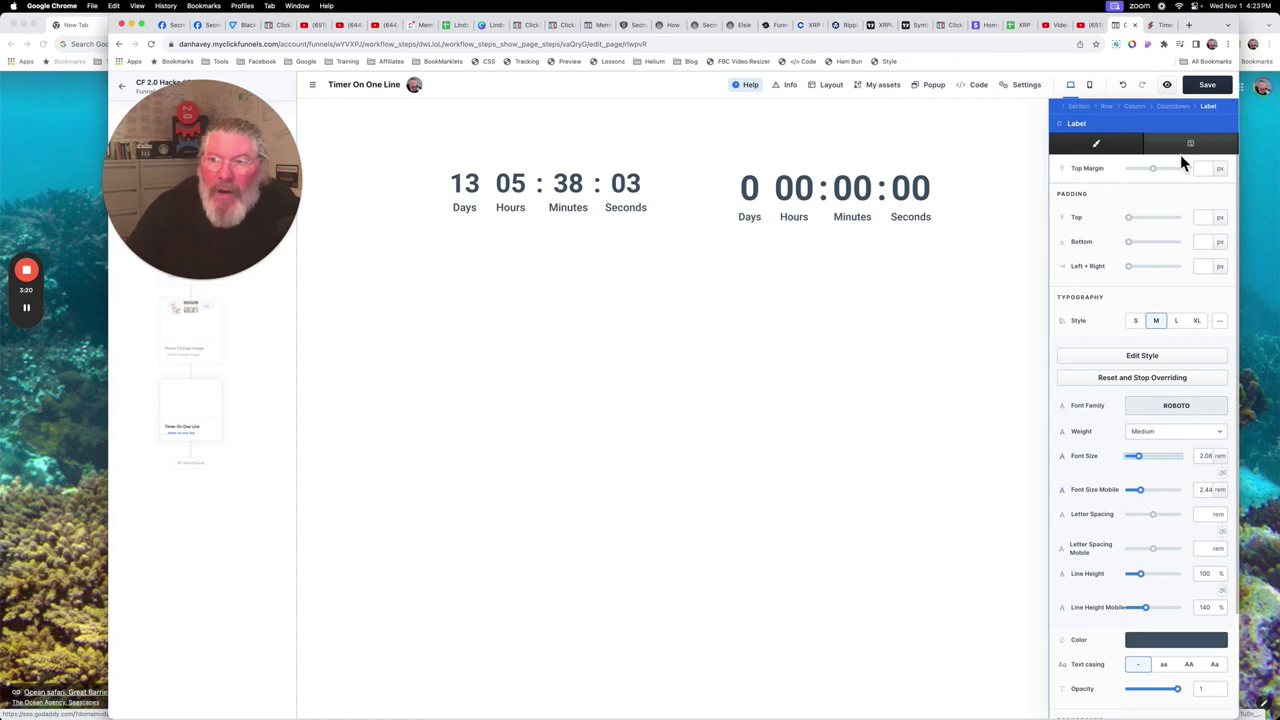
Save the page, reload its preview and narrow the browser window to the stacked mobile layout
click(1209, 92)
click(1165, 27)
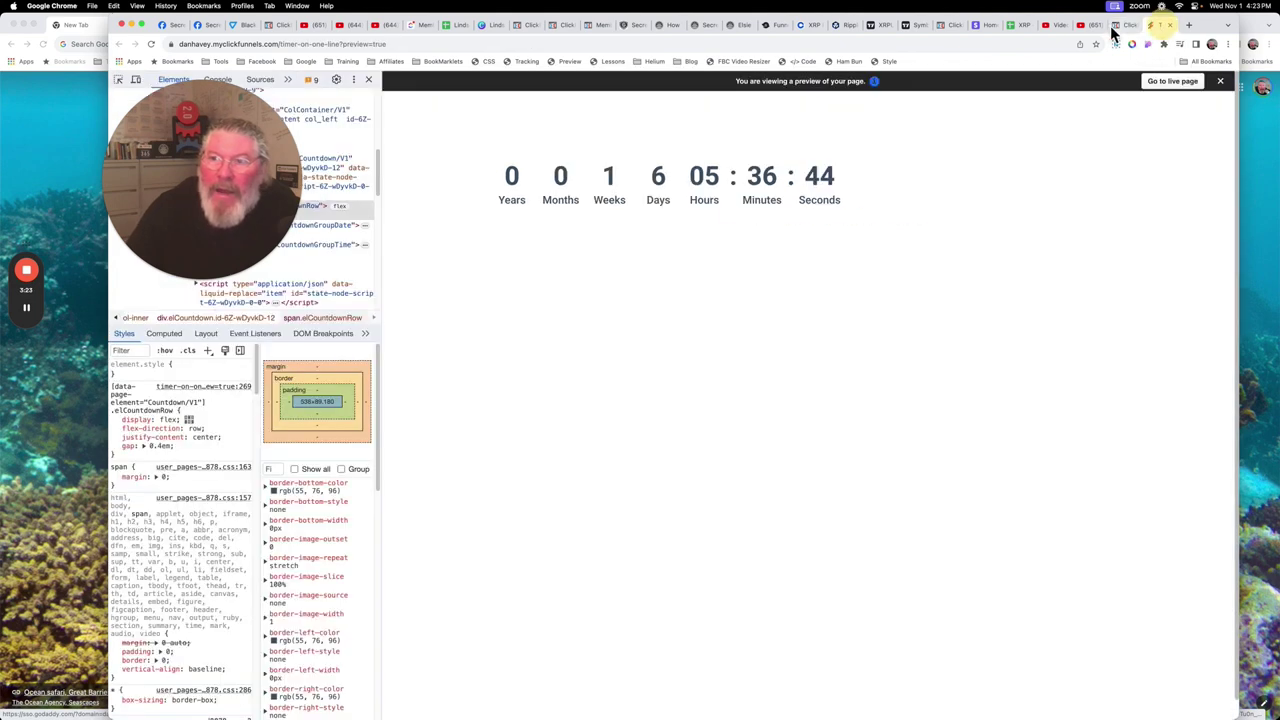
click(152, 45)
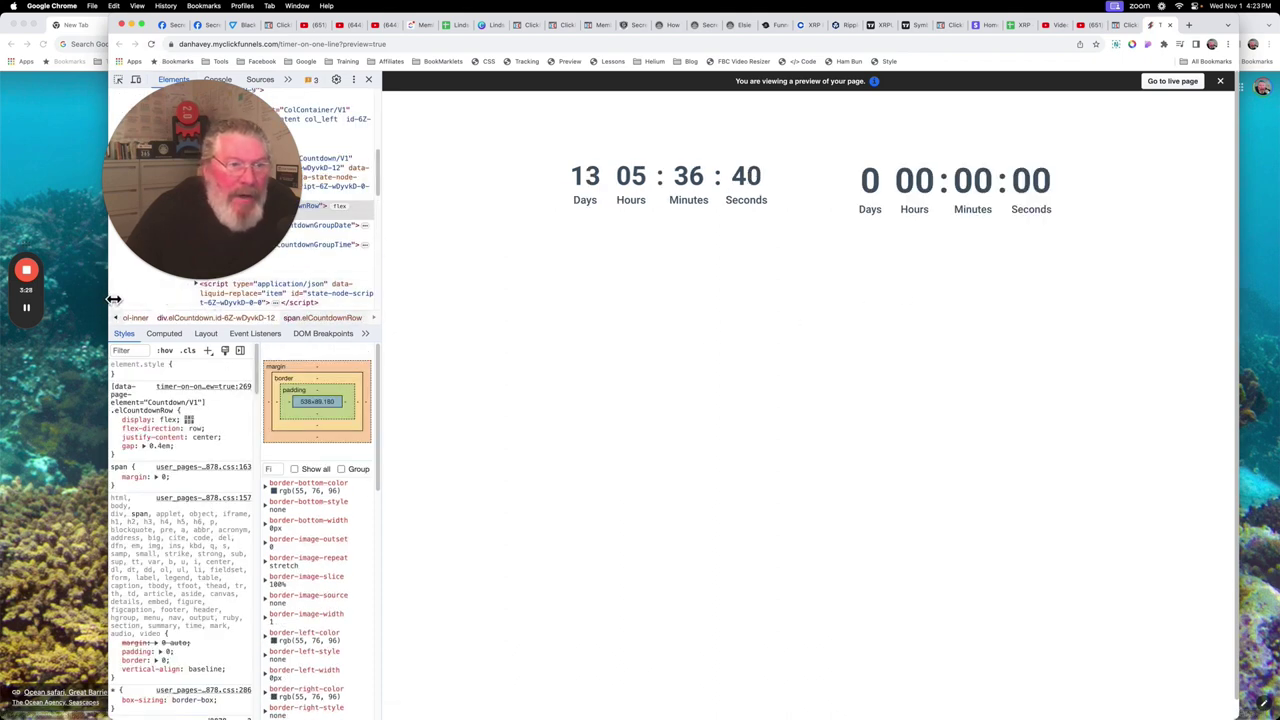
drag(382, 270, 674, 265)
Inspect the second countdown's elCountdownGroupDate span and disable its display: flex rule
click(680, 80)
click(1067, 350)
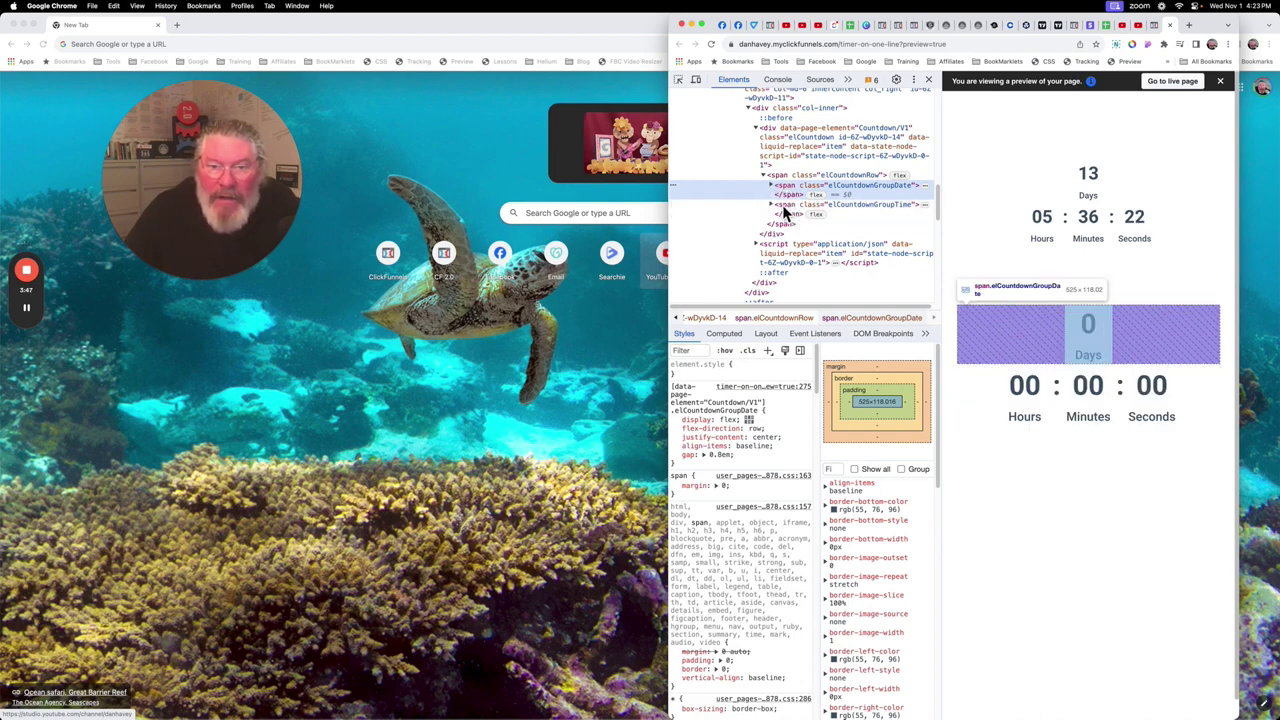
click(676, 421)
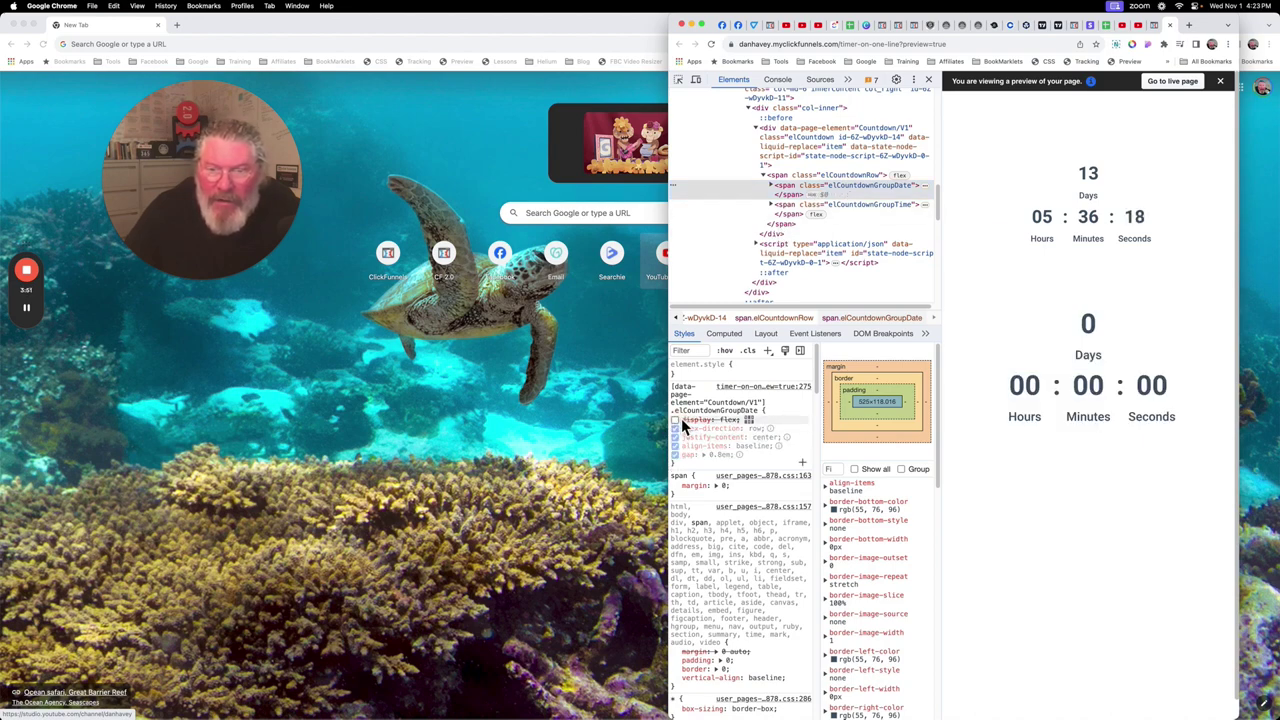
Expand the date group, try disabling display: flex on its elCountdownColumn span, and restore the rule
click(772, 187)
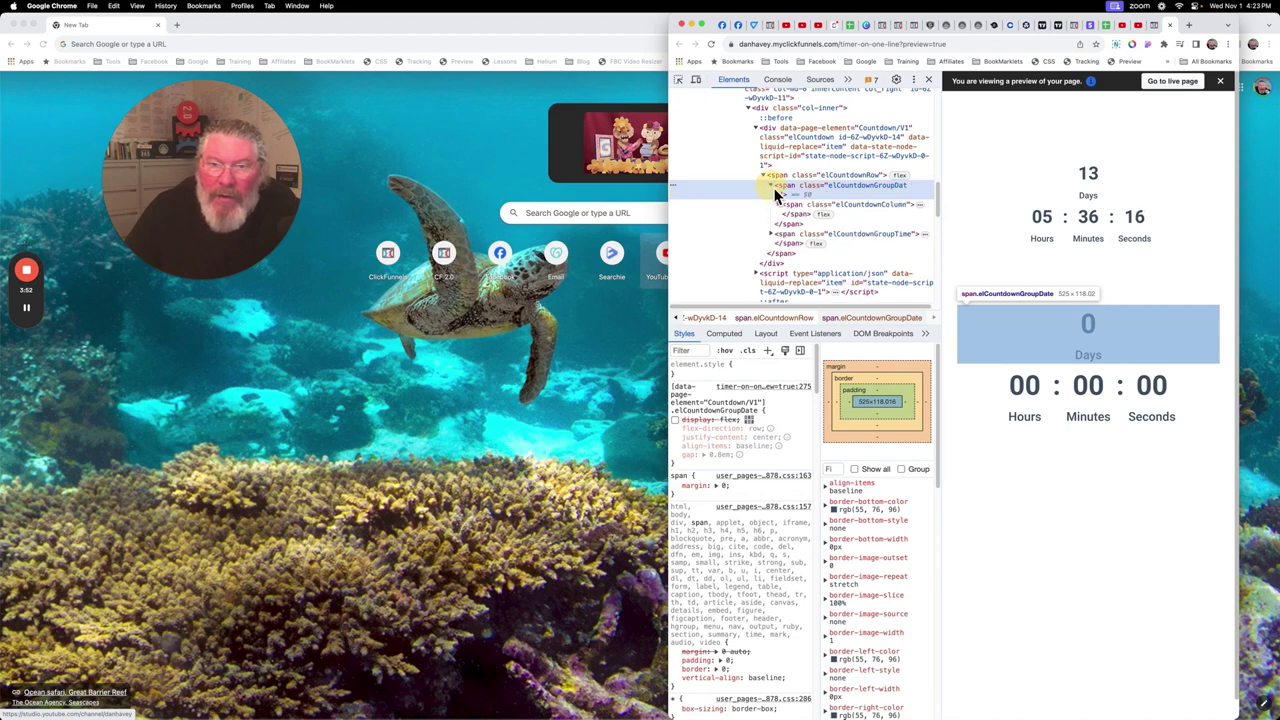
click(800, 207)
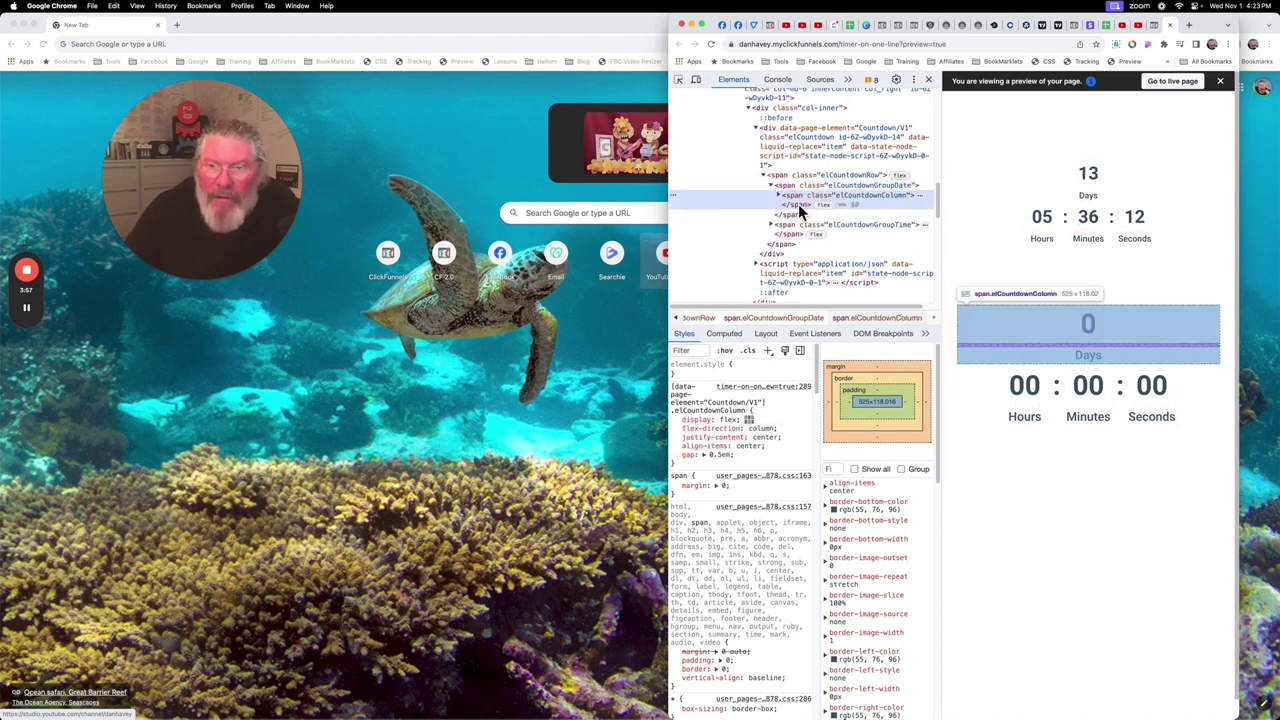
click(676, 420)
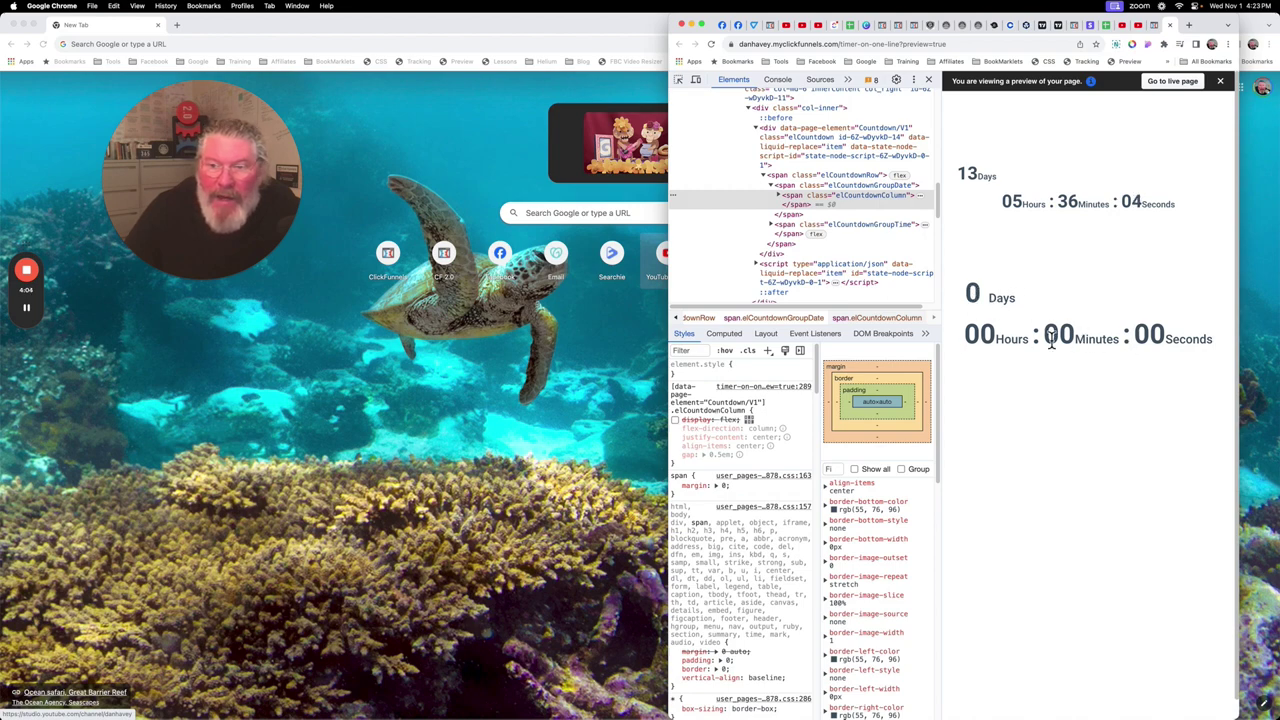
click(676, 420)
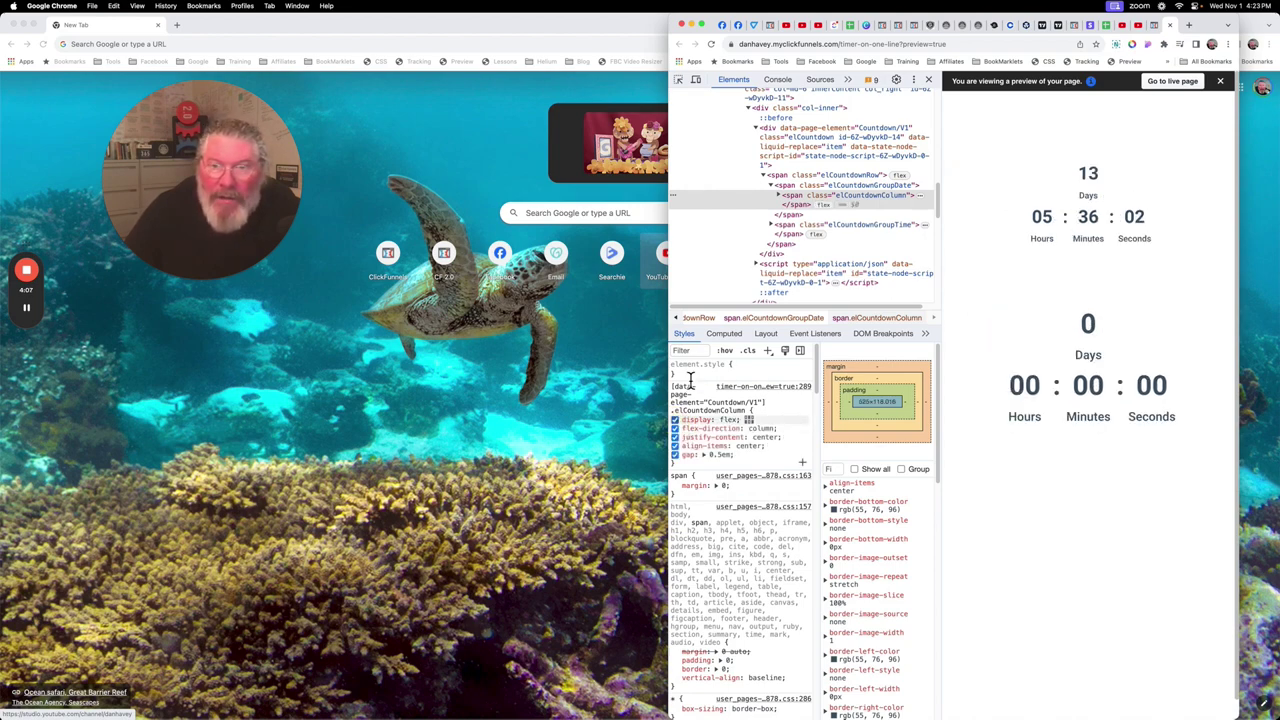
Select the second countdown's elCountdownGroupDate span again and re-enable its display: flex rule
click(786, 188)
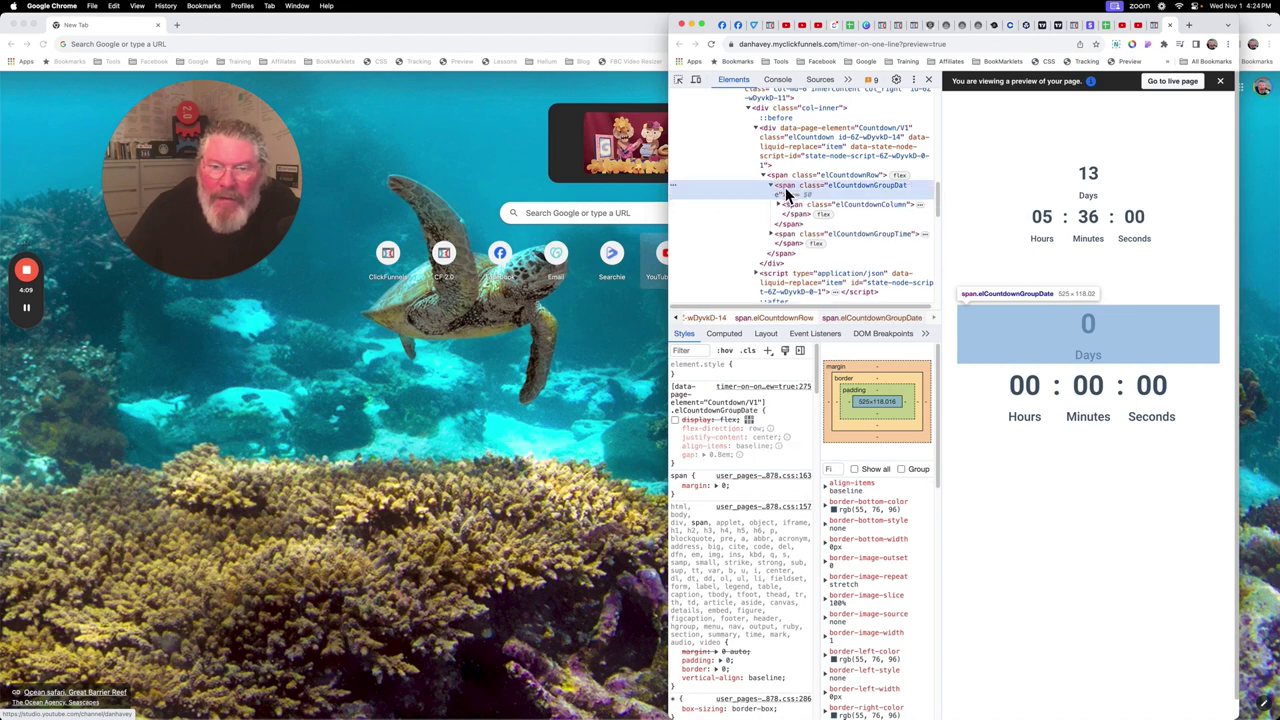
click(675, 419)
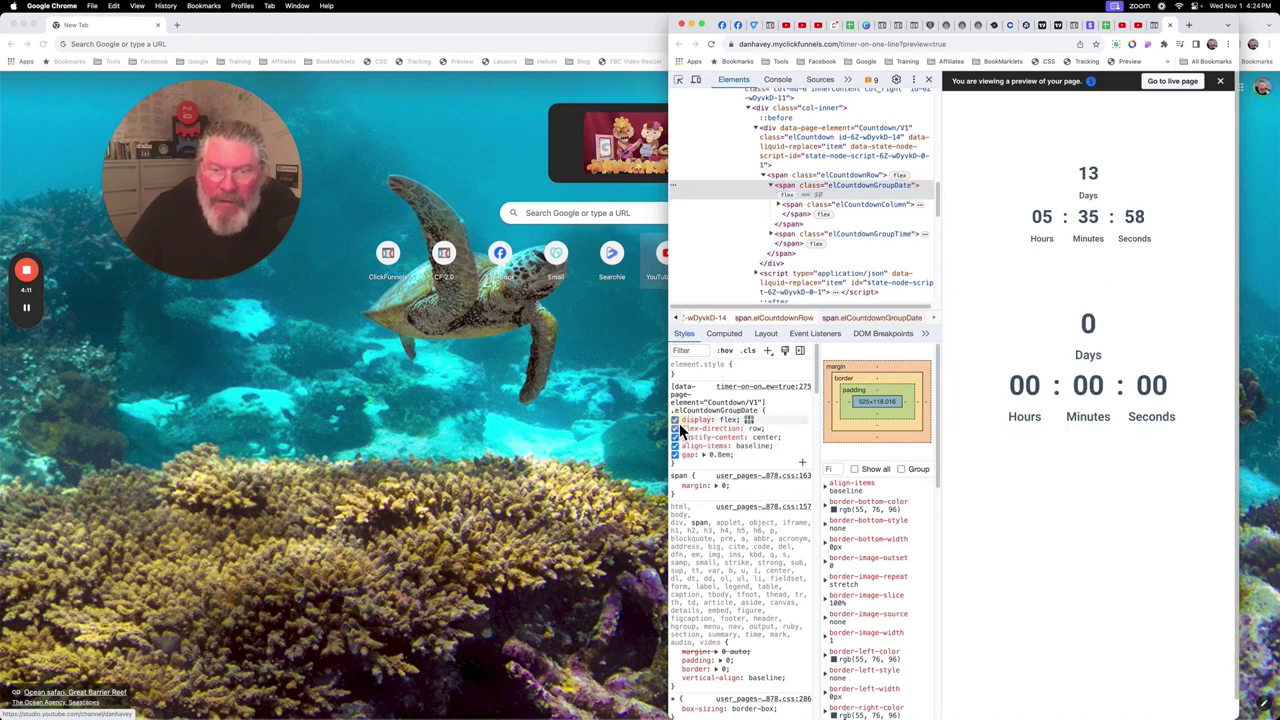
Select the elCountdownRow span, try column-reverse and row-reverse in its flexbox editor, and set flex-direction to row
click(783, 178)
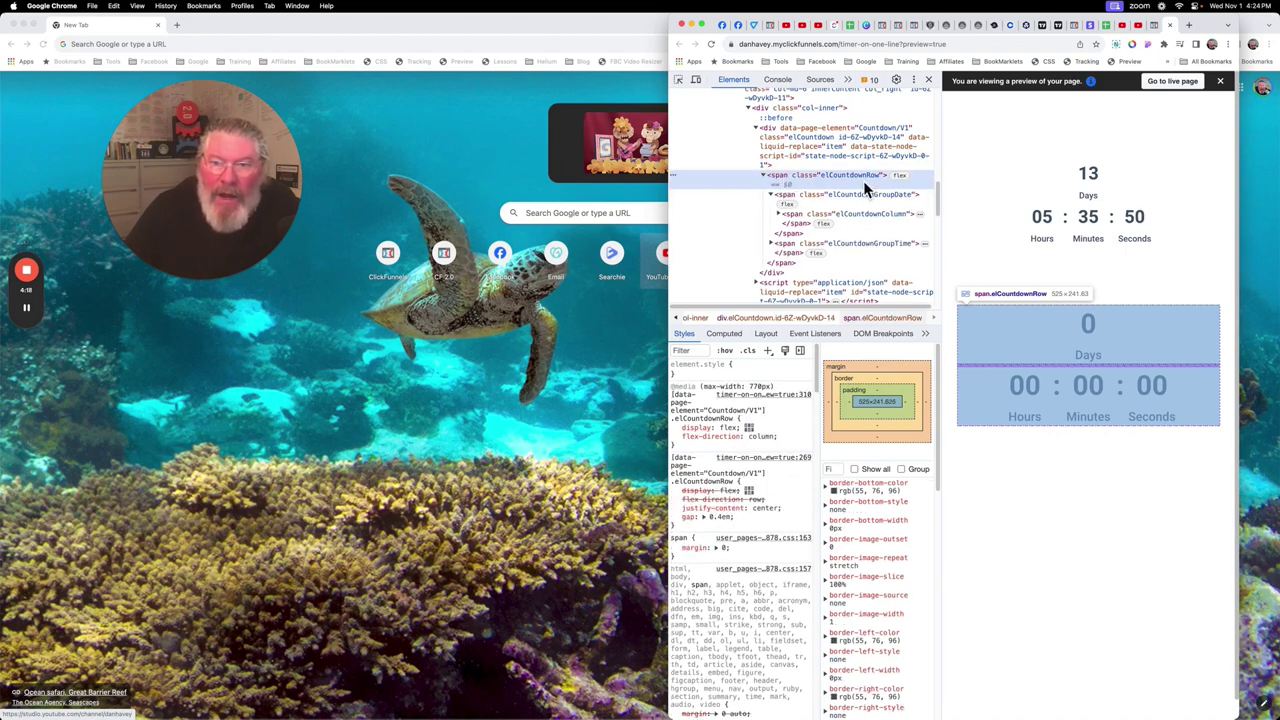
click(675, 437)
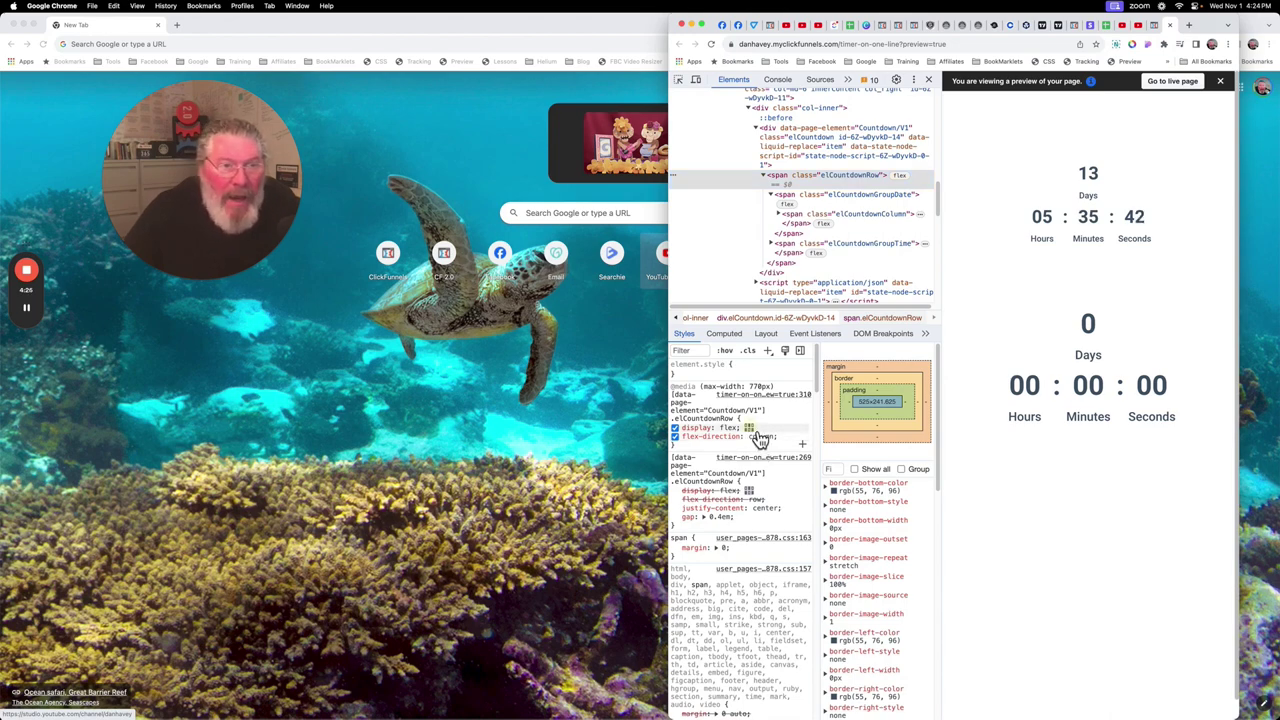
click(750, 429)
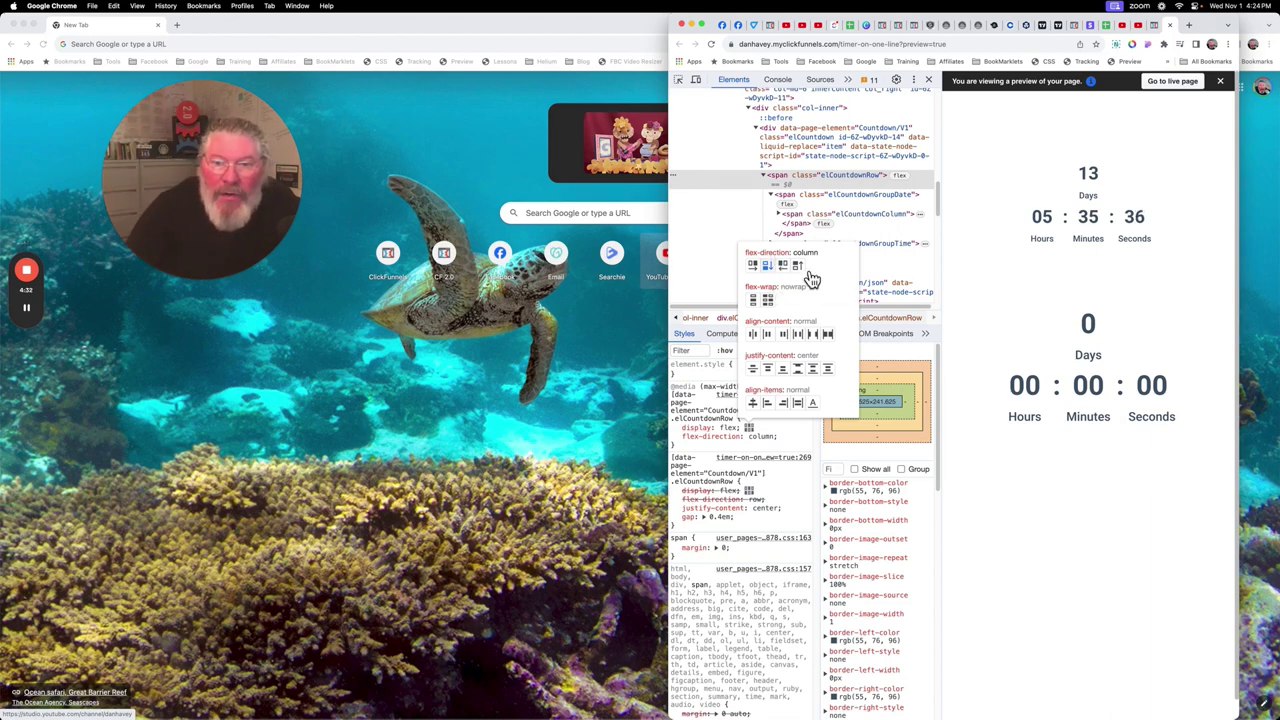
click(800, 267)
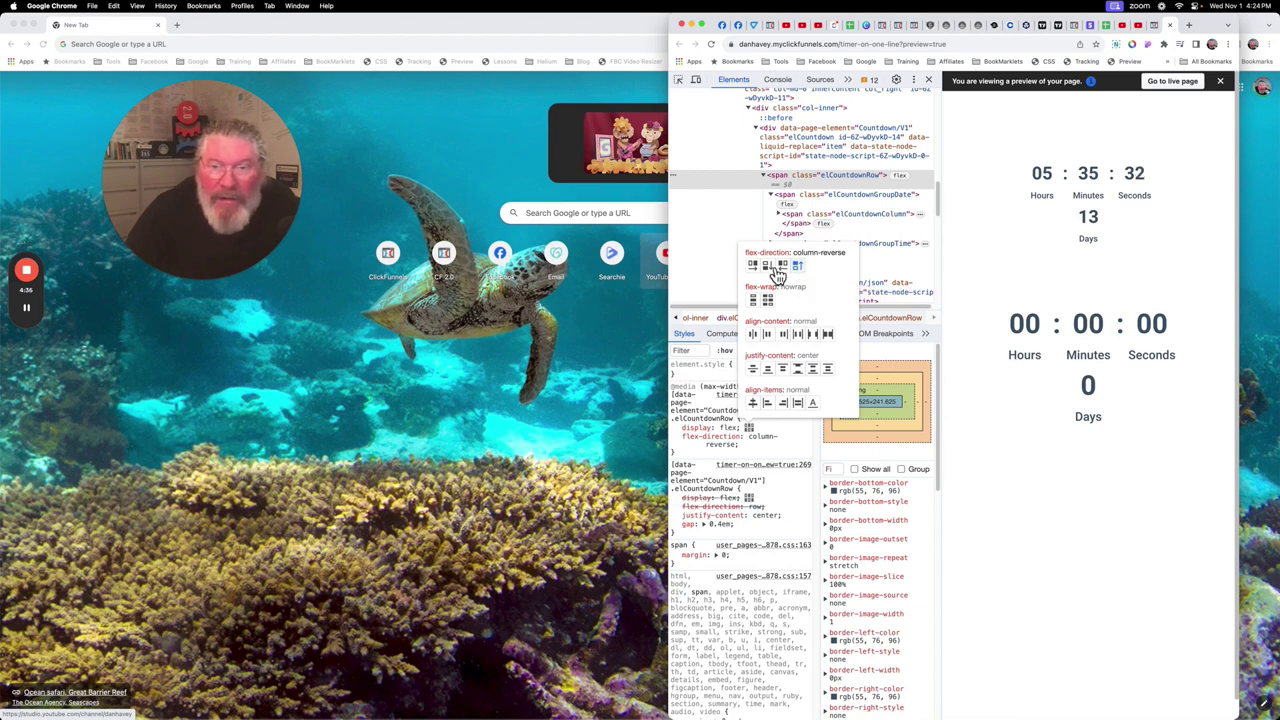
click(760, 272)
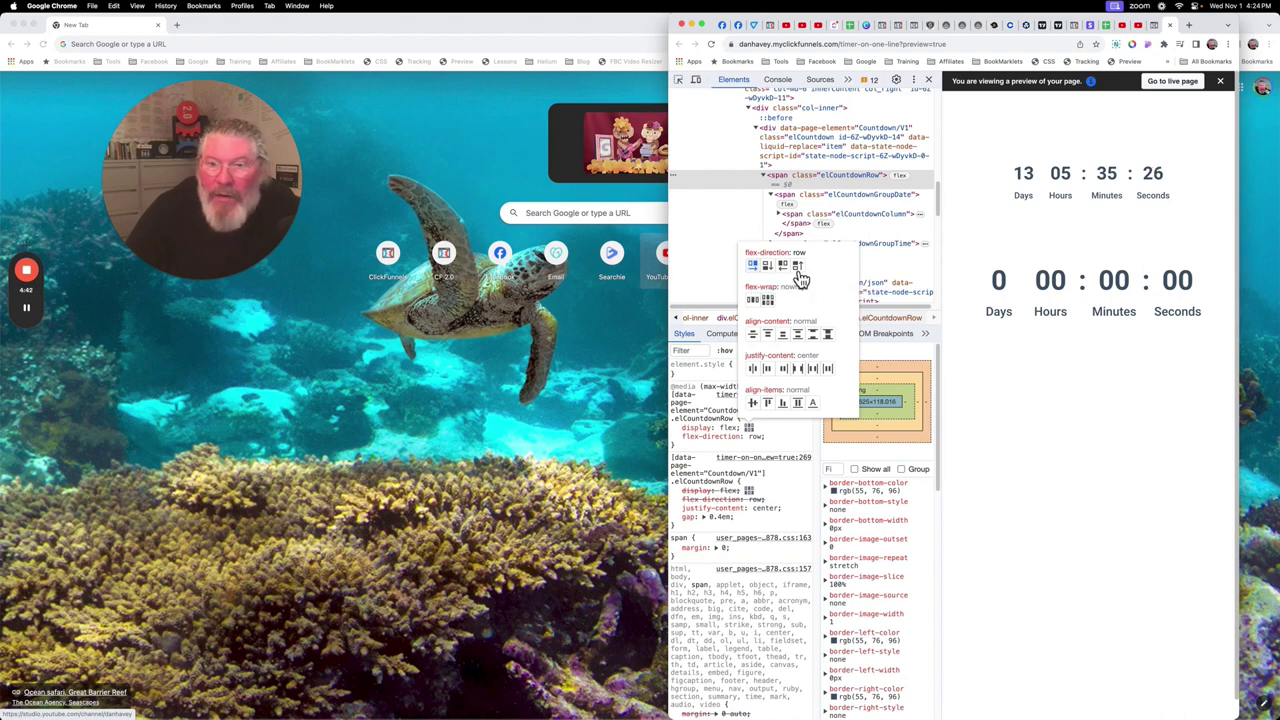
click(797, 268)
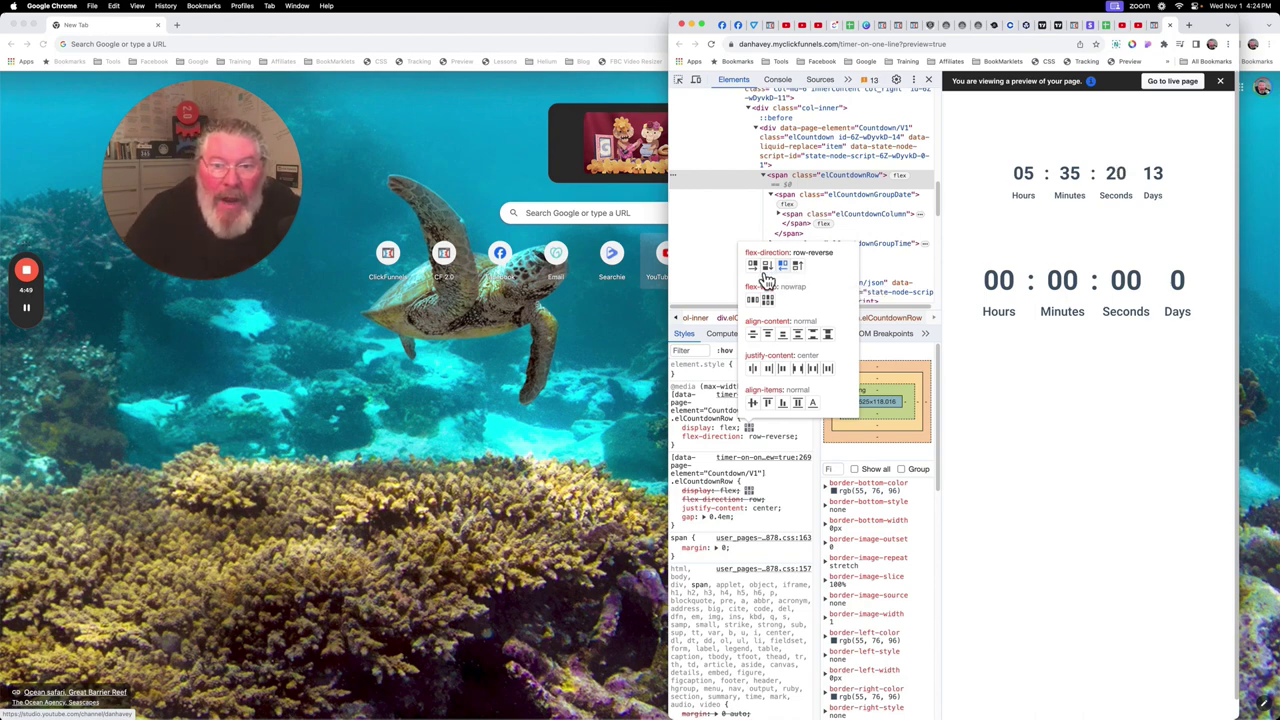
click(757, 268)
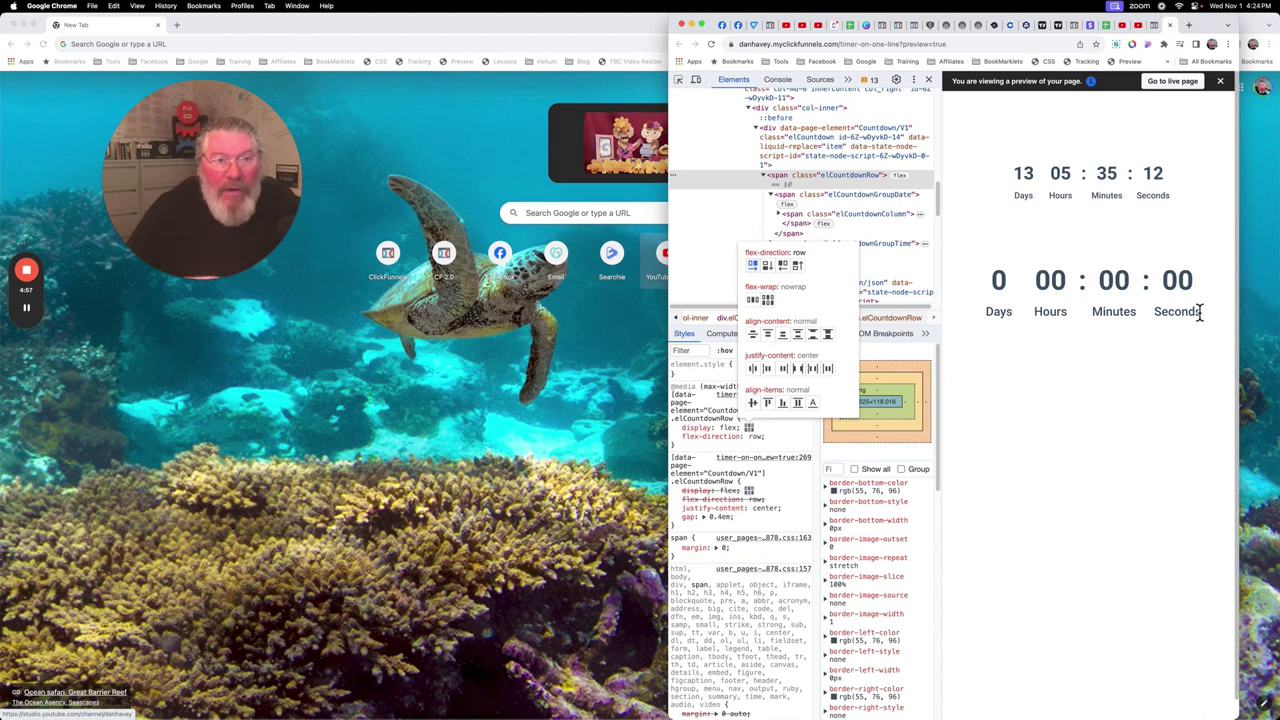
Pick out the elCountdownRow class name and its parent div's id-6Z-wDyvkD-14 class, and widen the browser window to the desktop layout
click(855, 183)
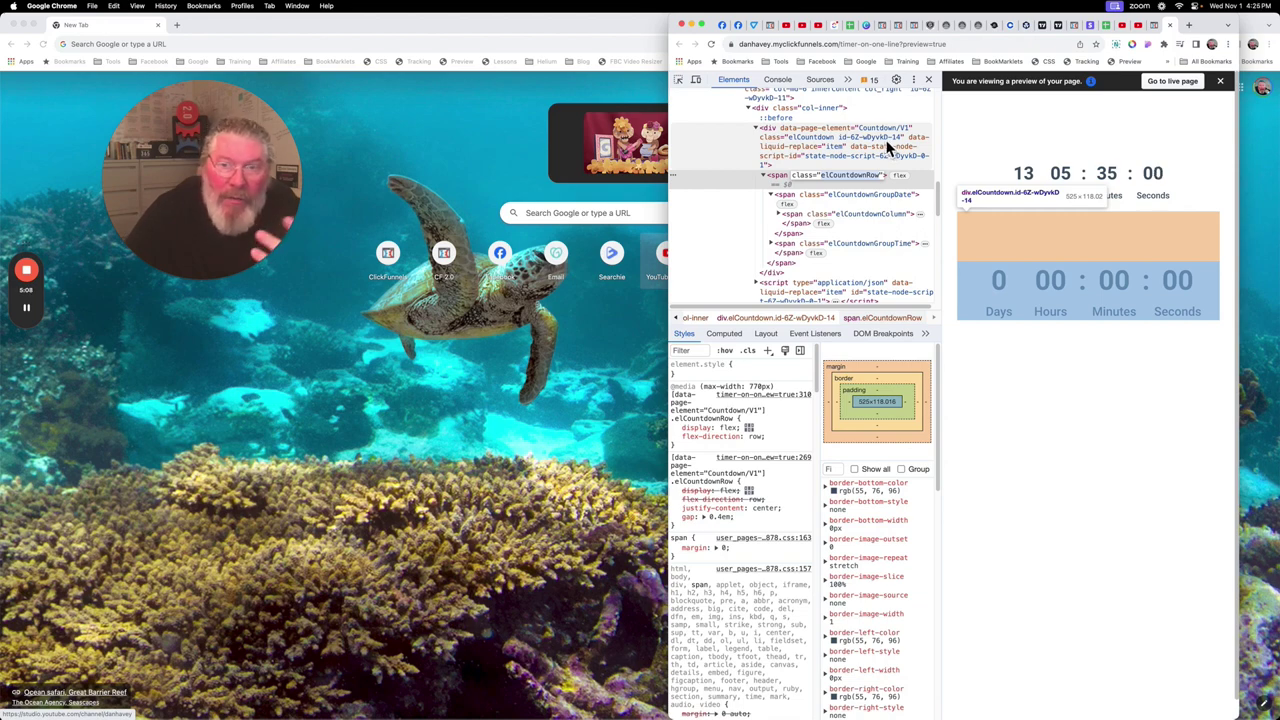
click(871, 138)
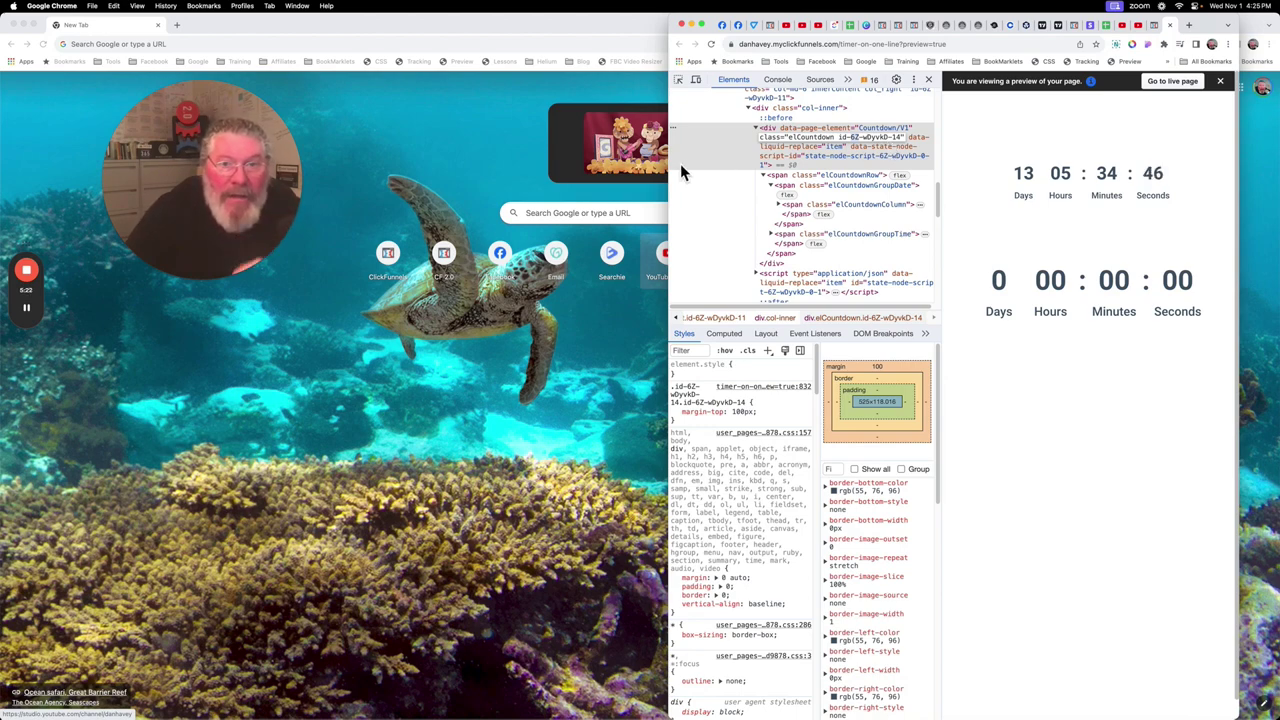
drag(675, 172, 213, 190)
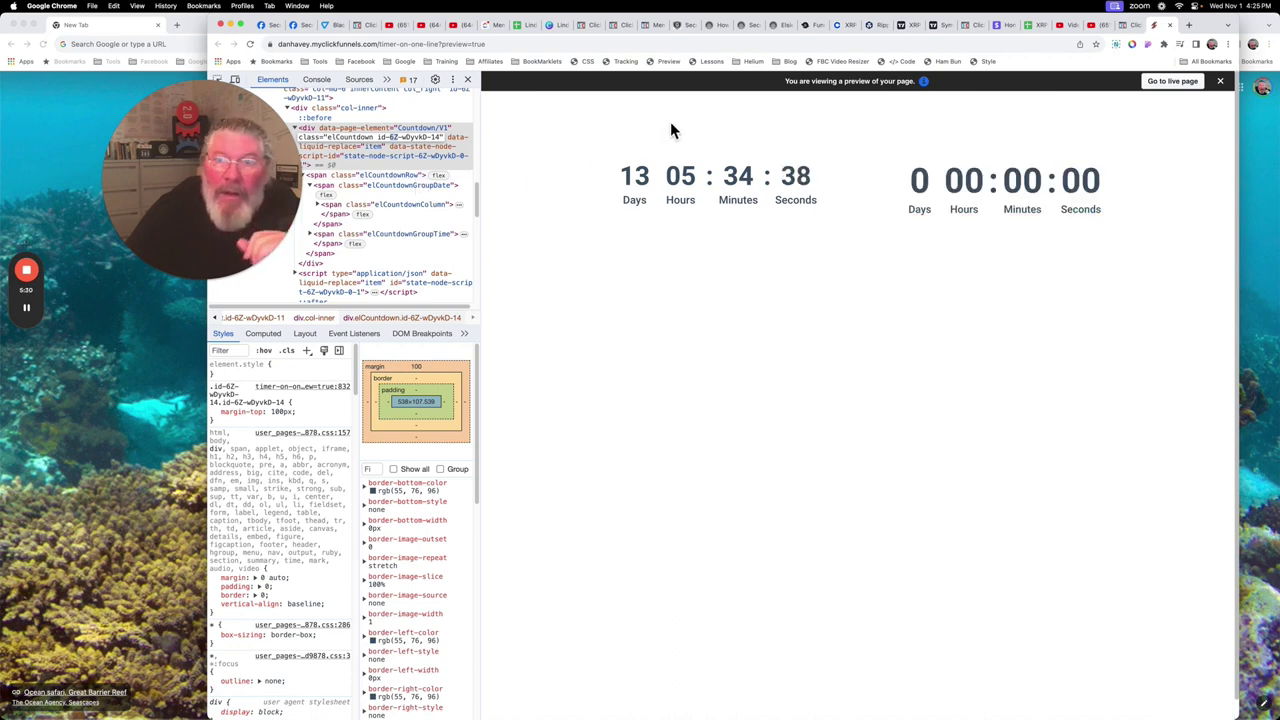
In the page editor, open the custom CSS for the second countdown and generate its CSS ID selector
click(1129, 25)
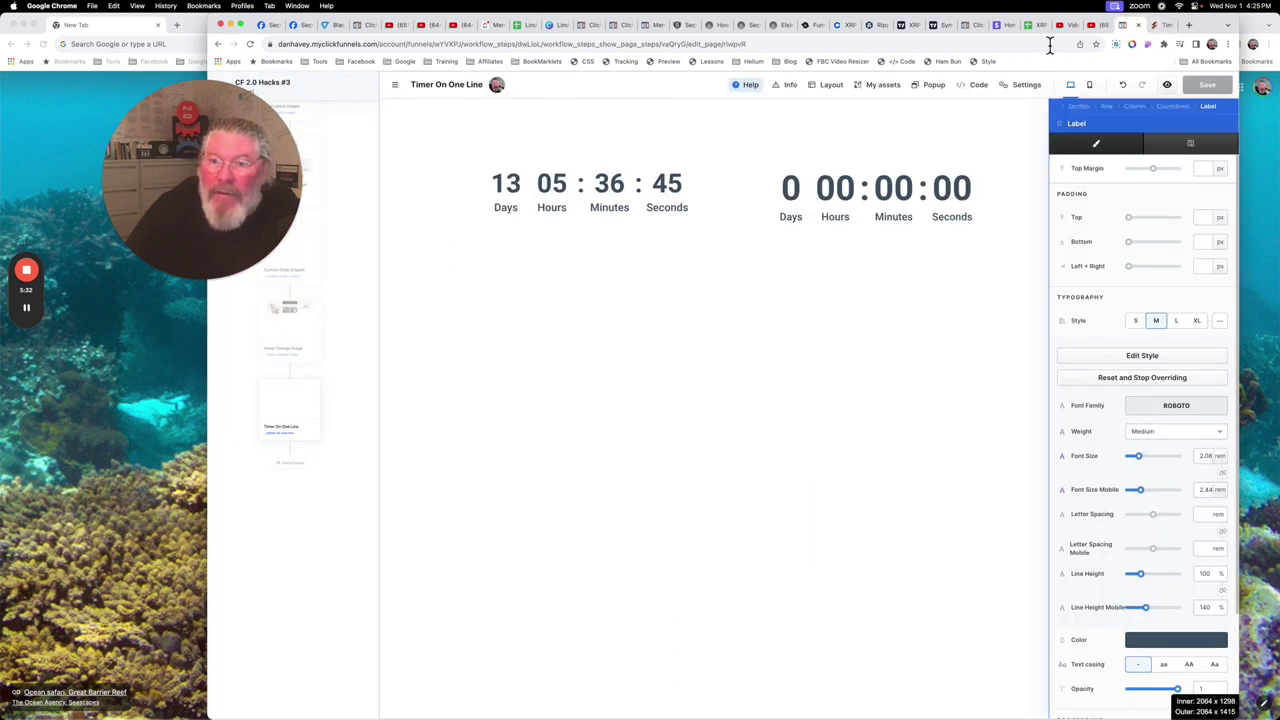
click(860, 188)
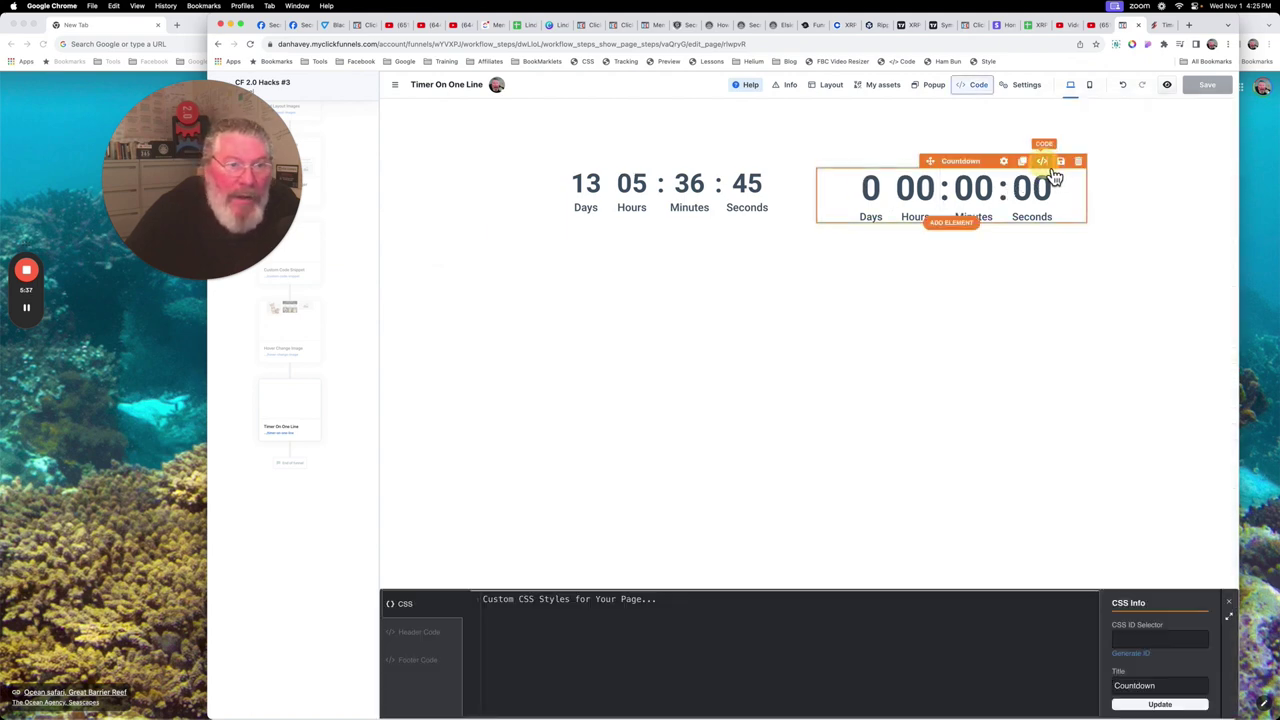
click(1045, 164)
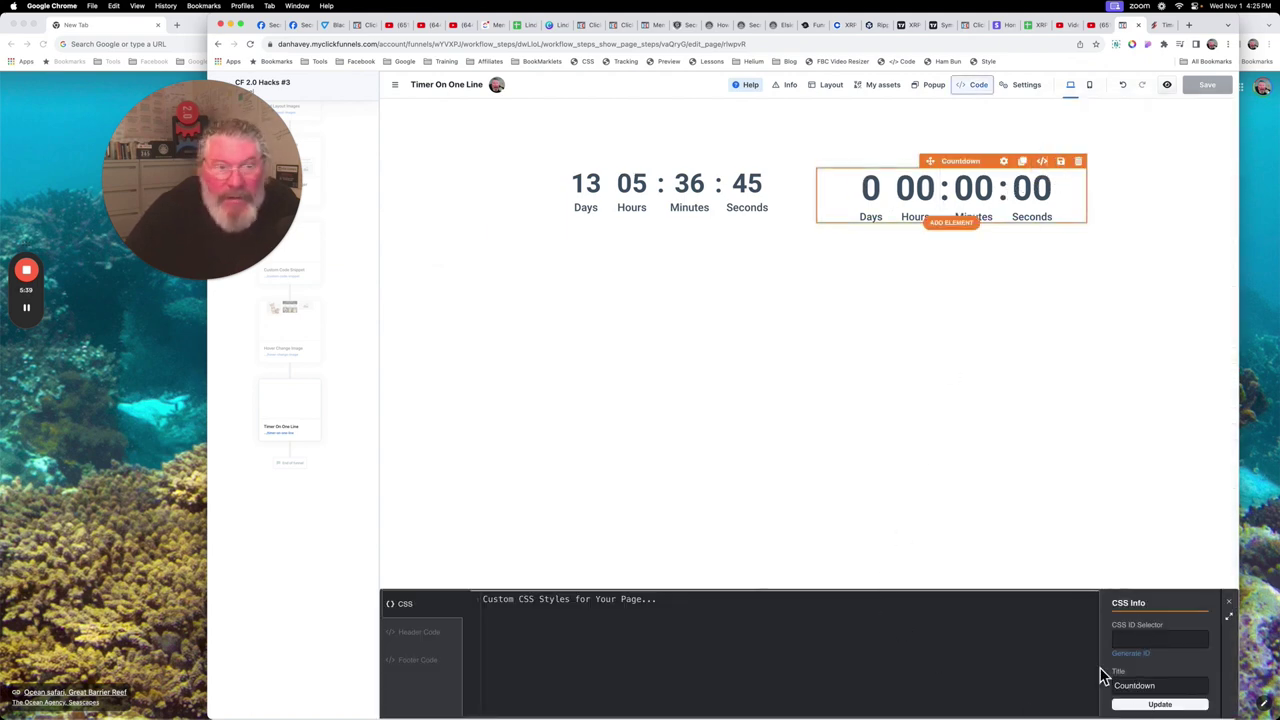
click(1136, 657)
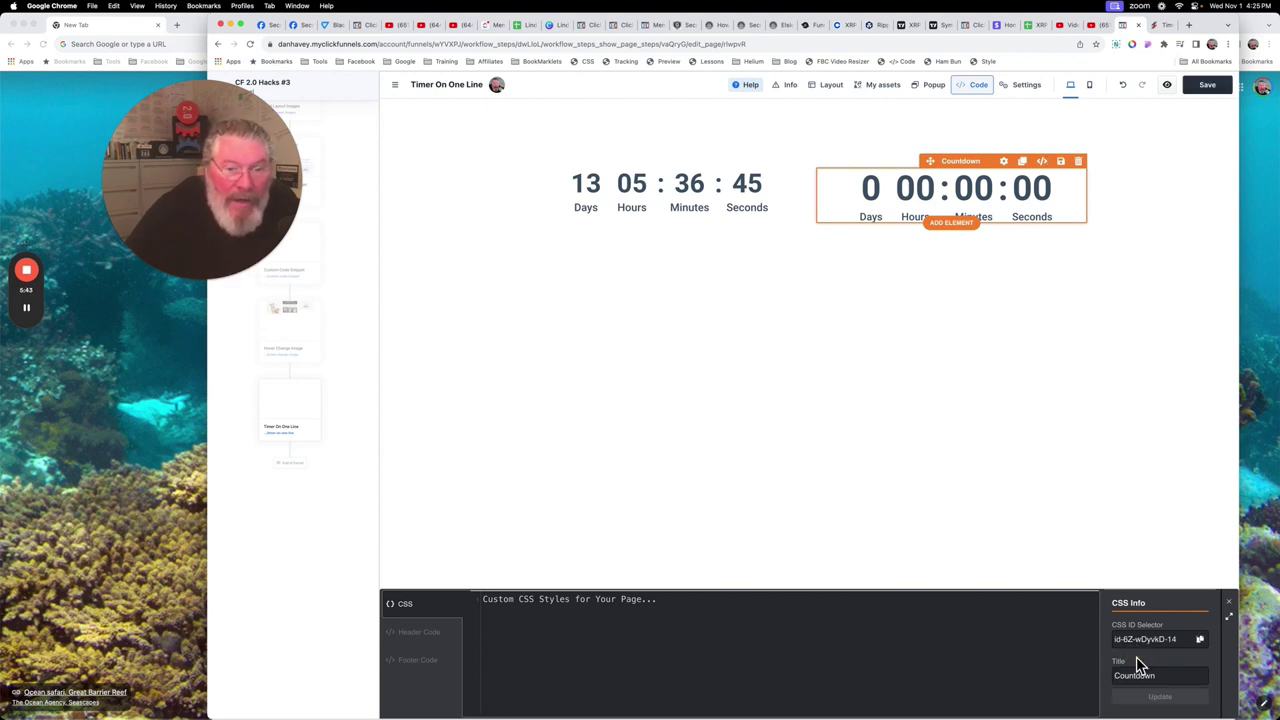
Write the selector #id-6Z-wDyvkD-14 .elCountdownRow in the page's custom CSS, combining the countdown's ID with the row class name
click(591, 601)
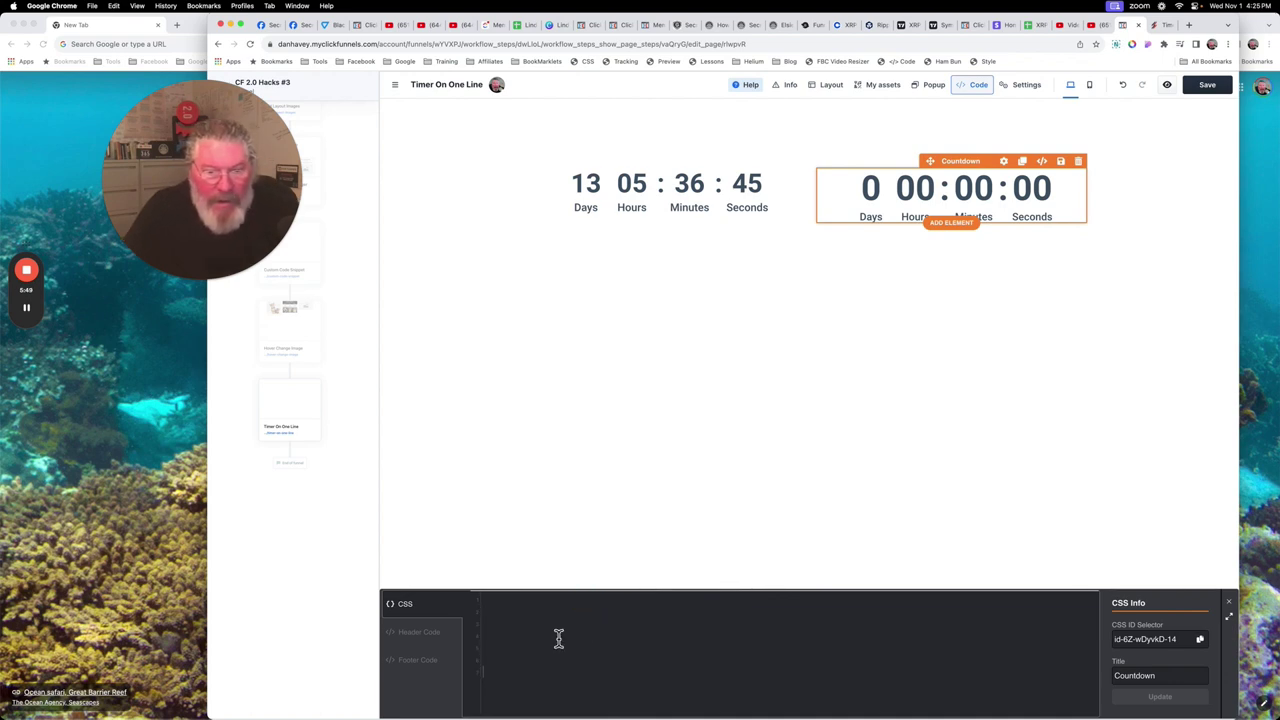
text(elCountdownRow)
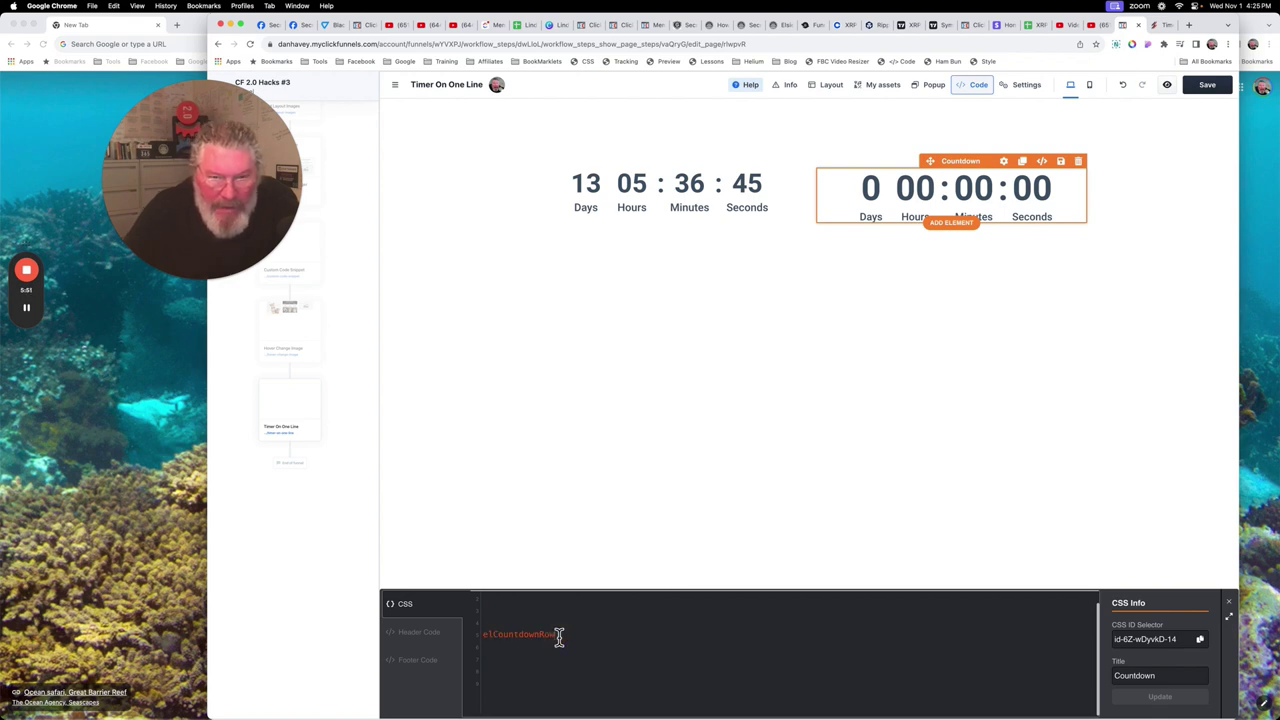
click(1207, 646)
key(Return)
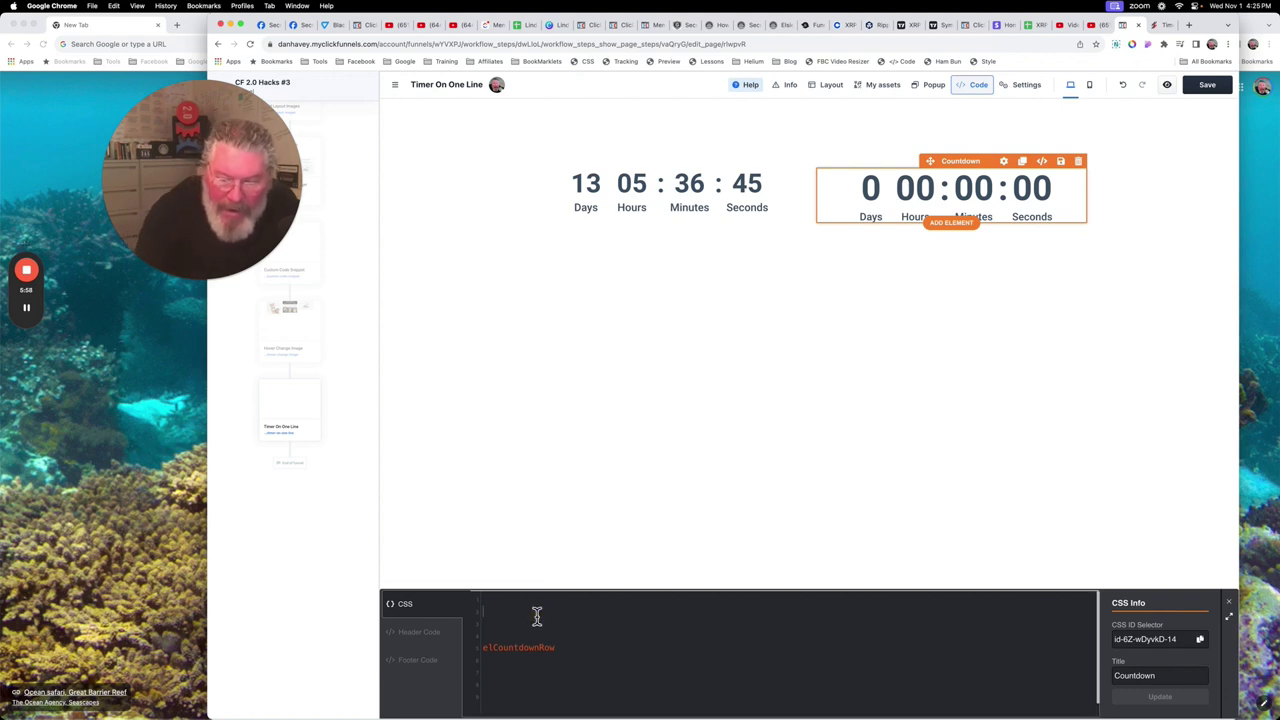
key(super+v)
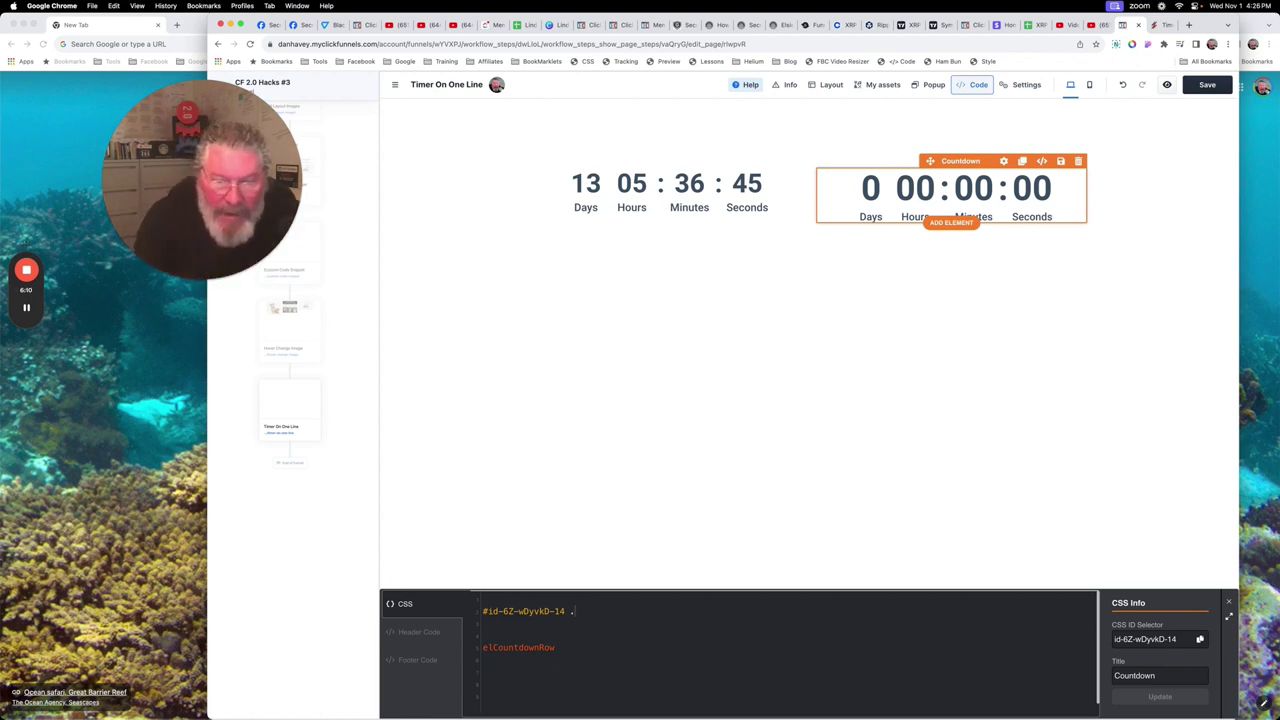
key(BackSpace)
key(BackSpace)
key(BackSpace)
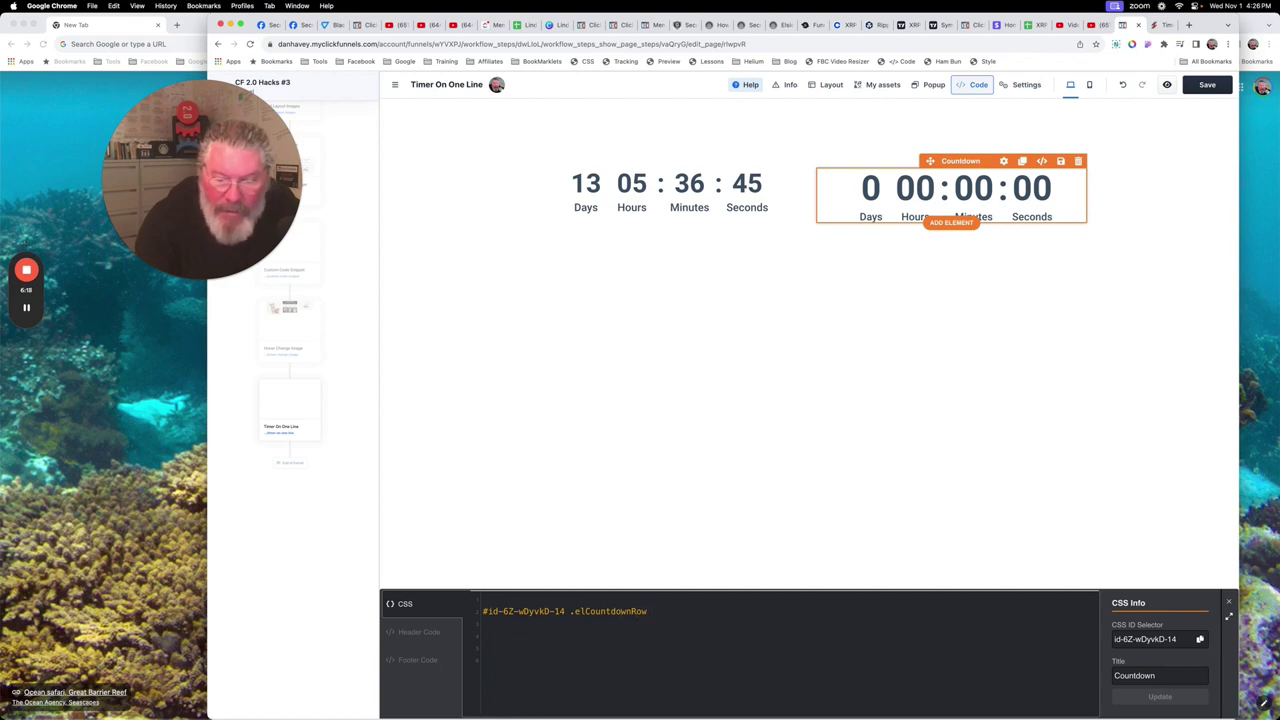
Add opening and closing braces after the selector, with a blank line between them for the declaration
text({)
key(Return)
key(Return)
text(})
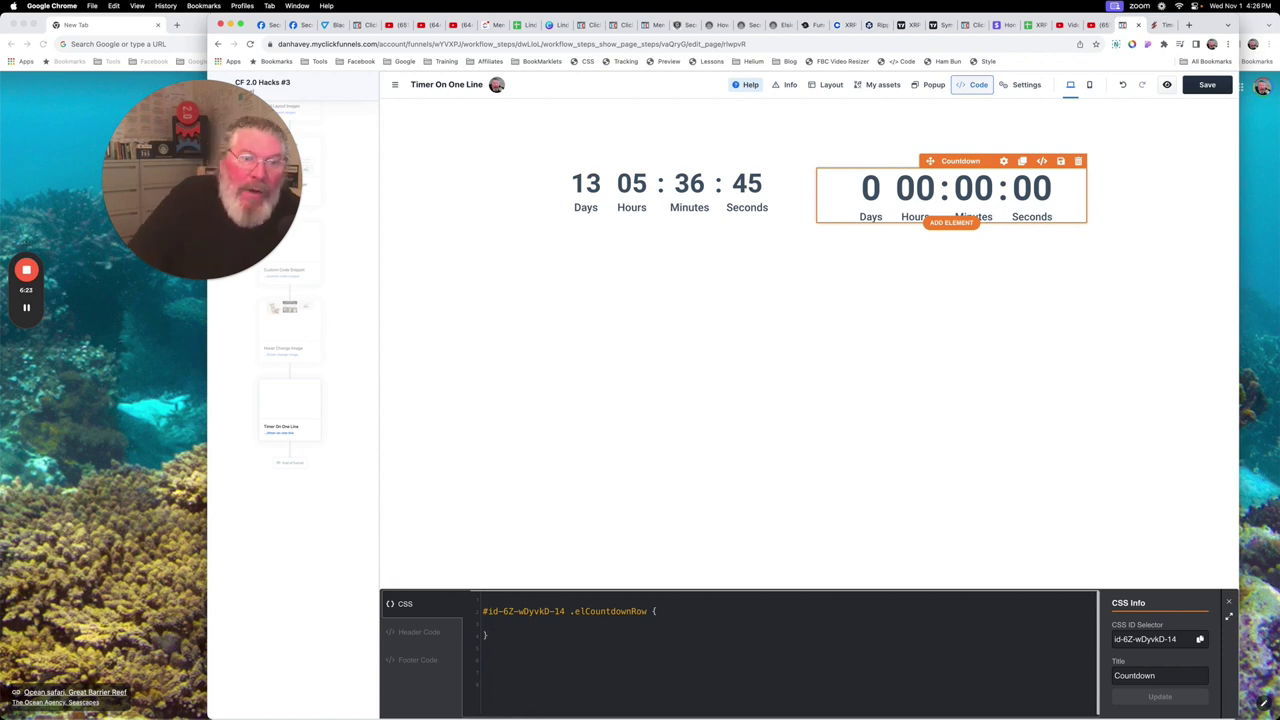
Copy flex-direction: row from the preview's elCountdownRow styles into the custom CSS rule and save the page
click(1160, 25)
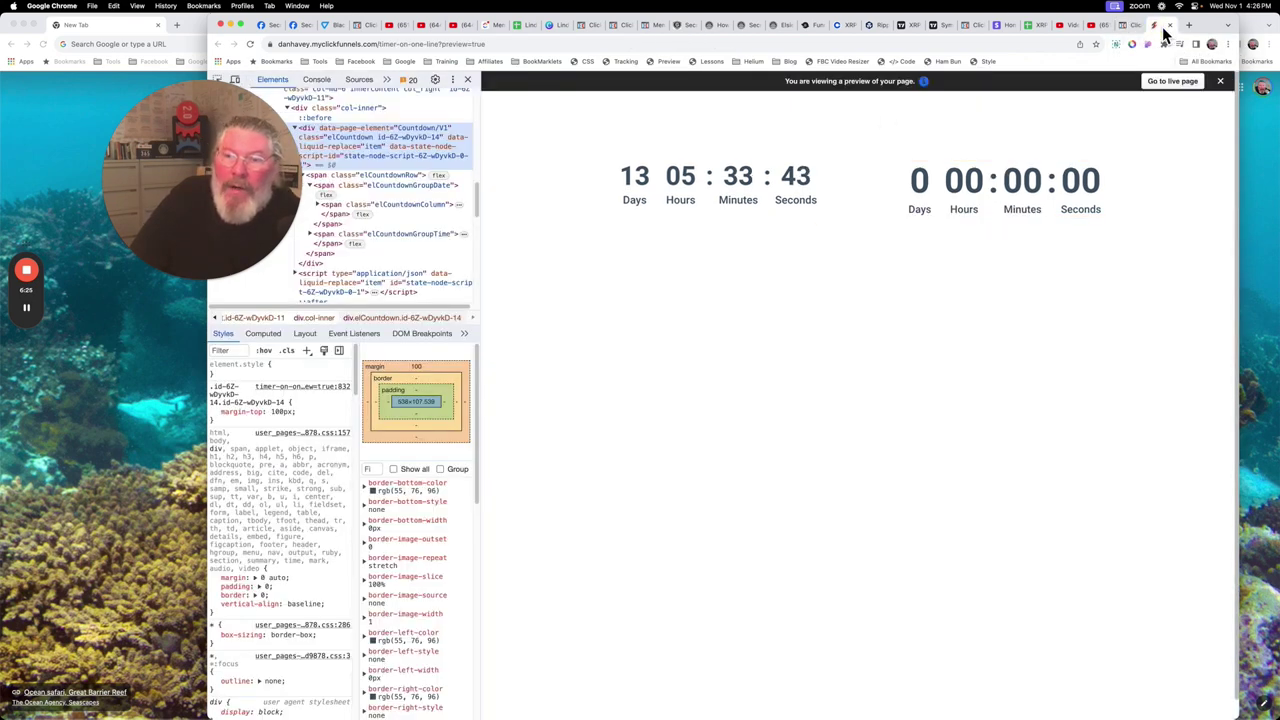
click(322, 177)
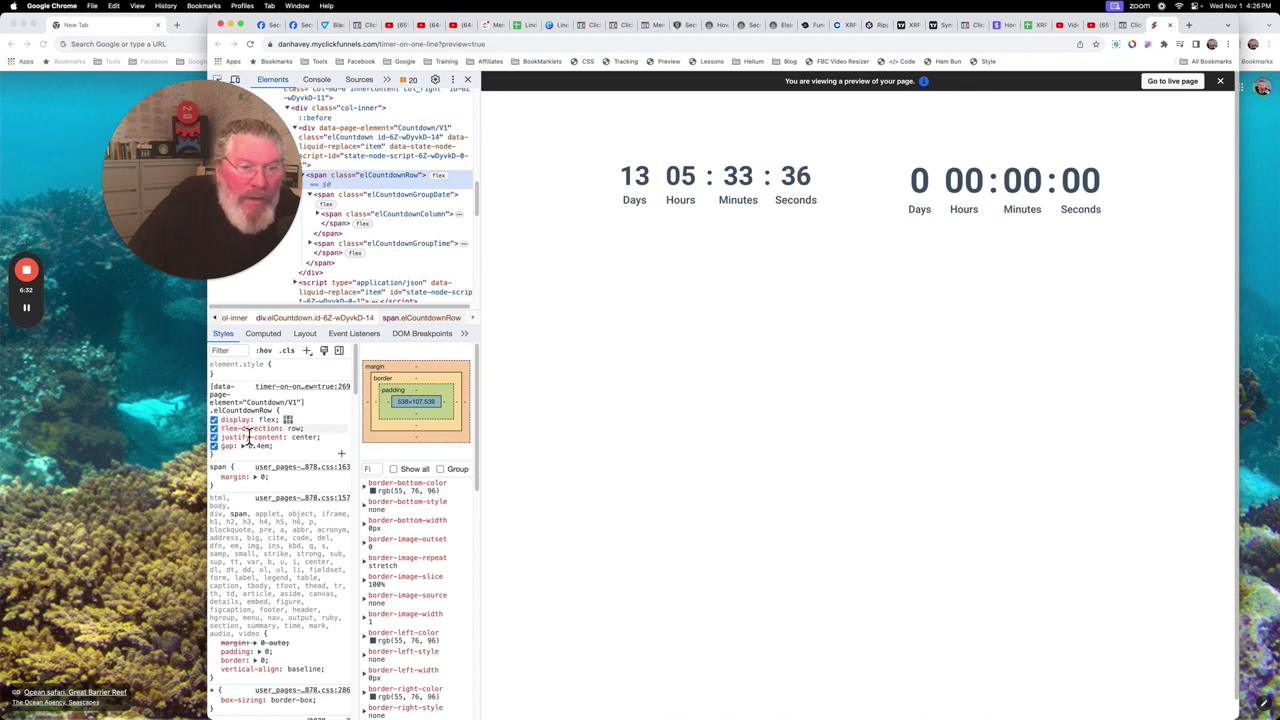
mouse_move(259, 433)
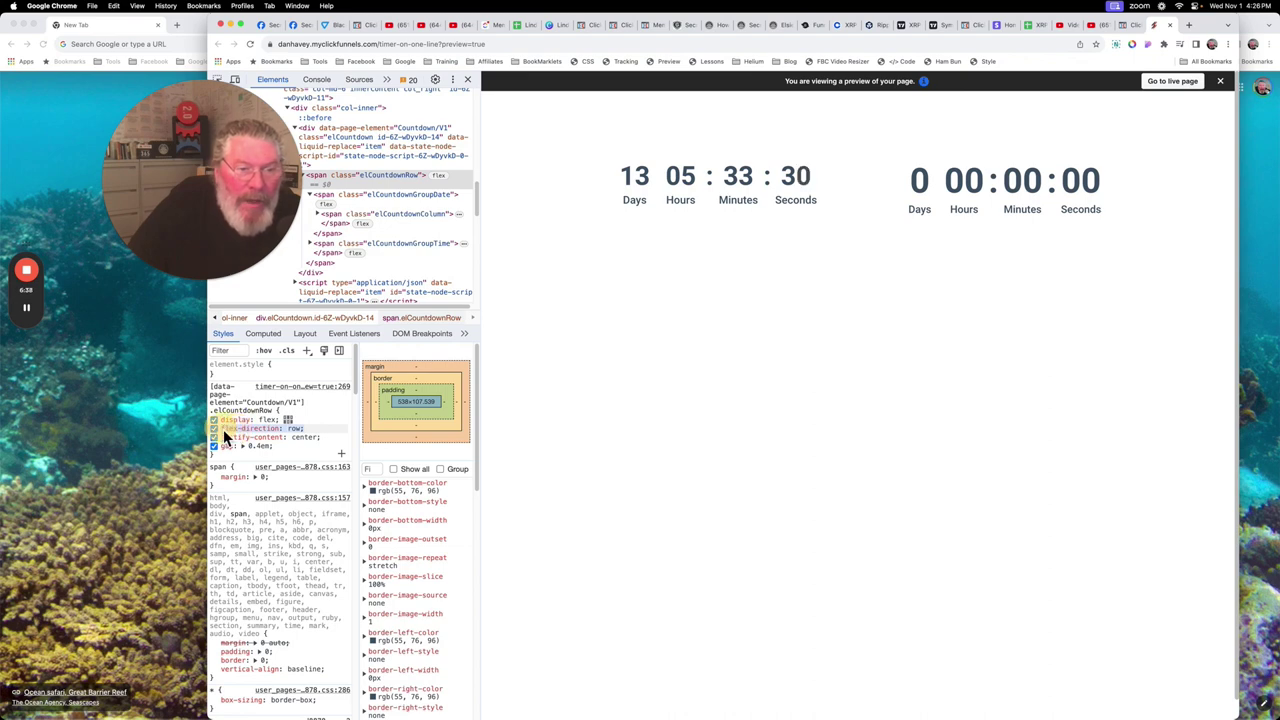
click(1124, 27)
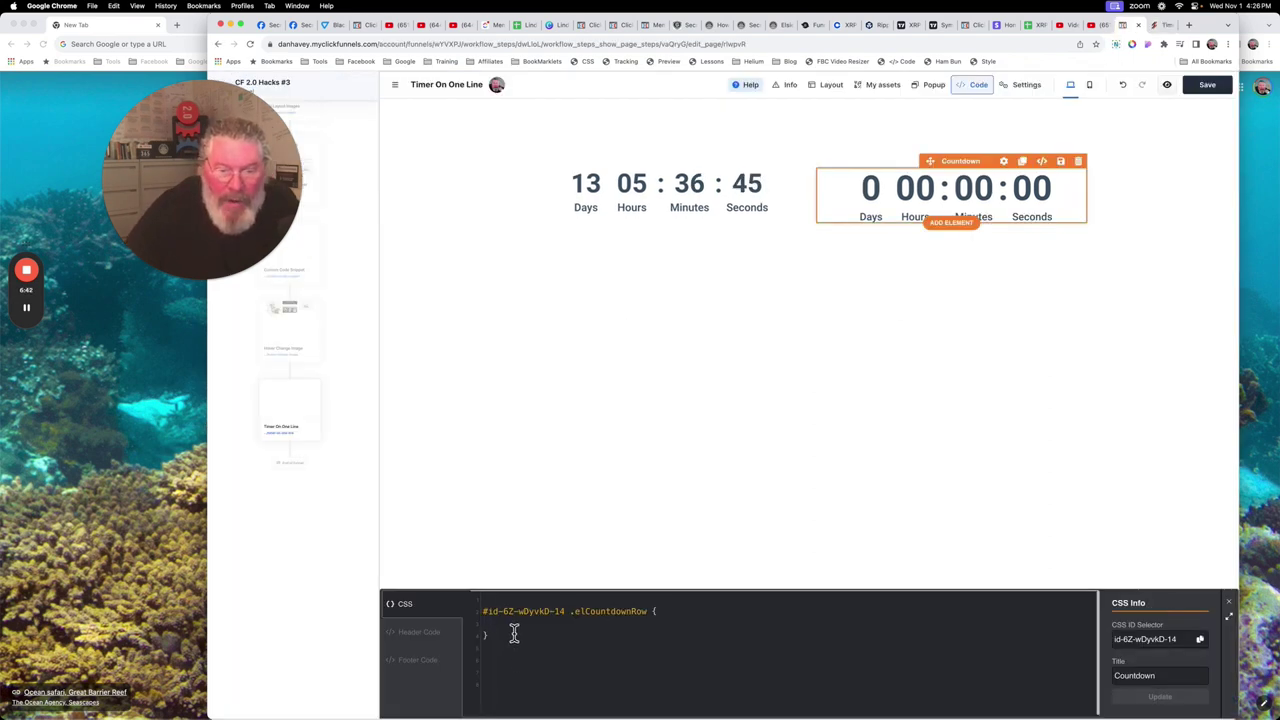
key(ctrl+v)
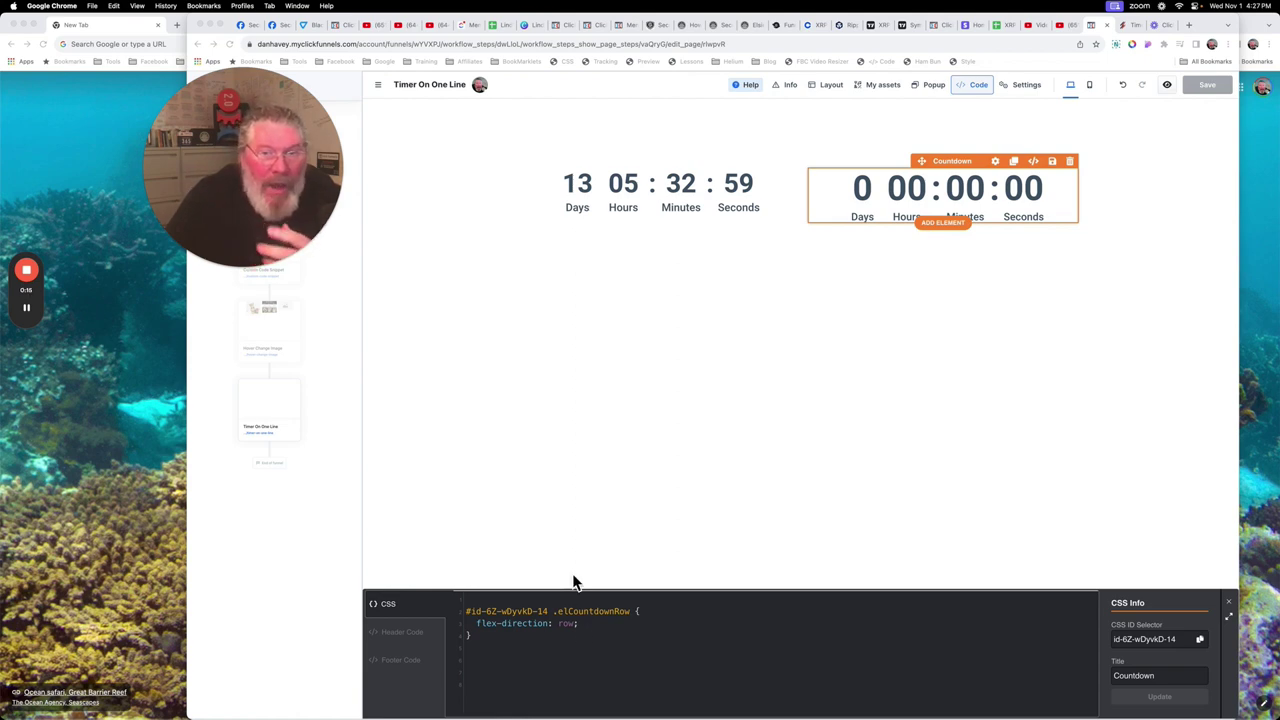
Return to the preview, narrow the browser window to the mobile layout and check the second countdown's flex-direction rule
click(1130, 25)
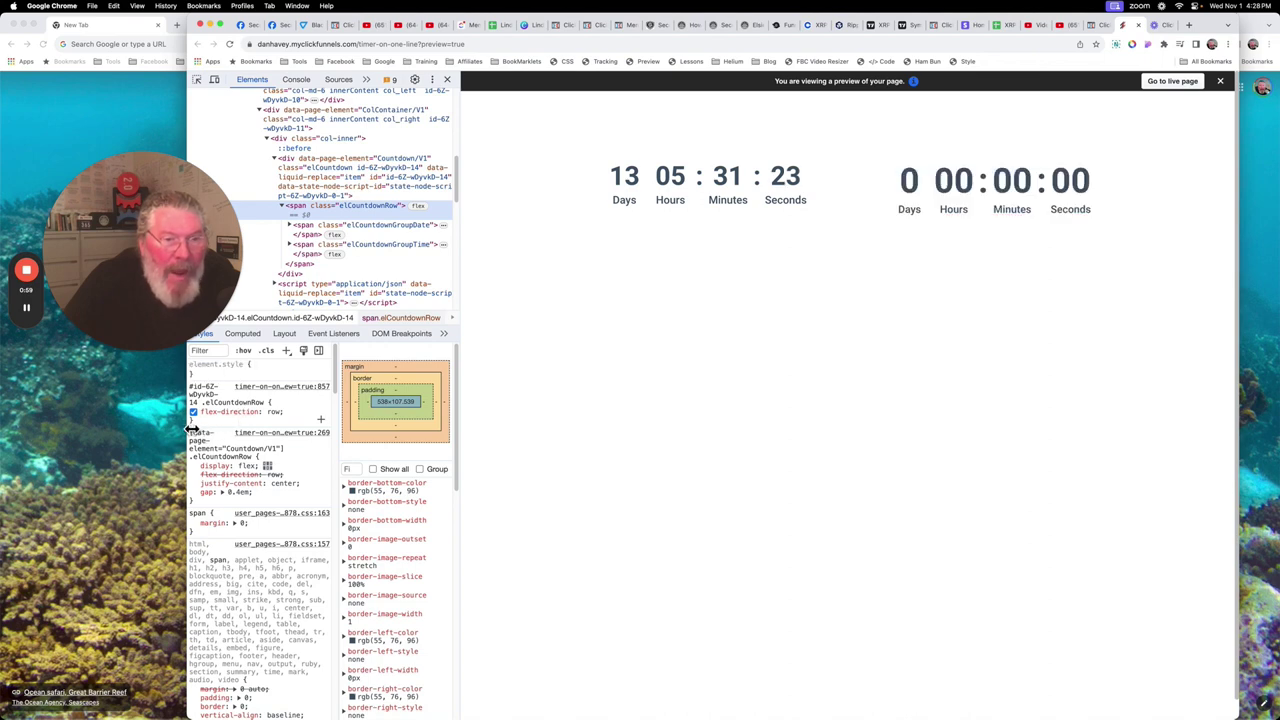
drag(192, 426, 549, 402)
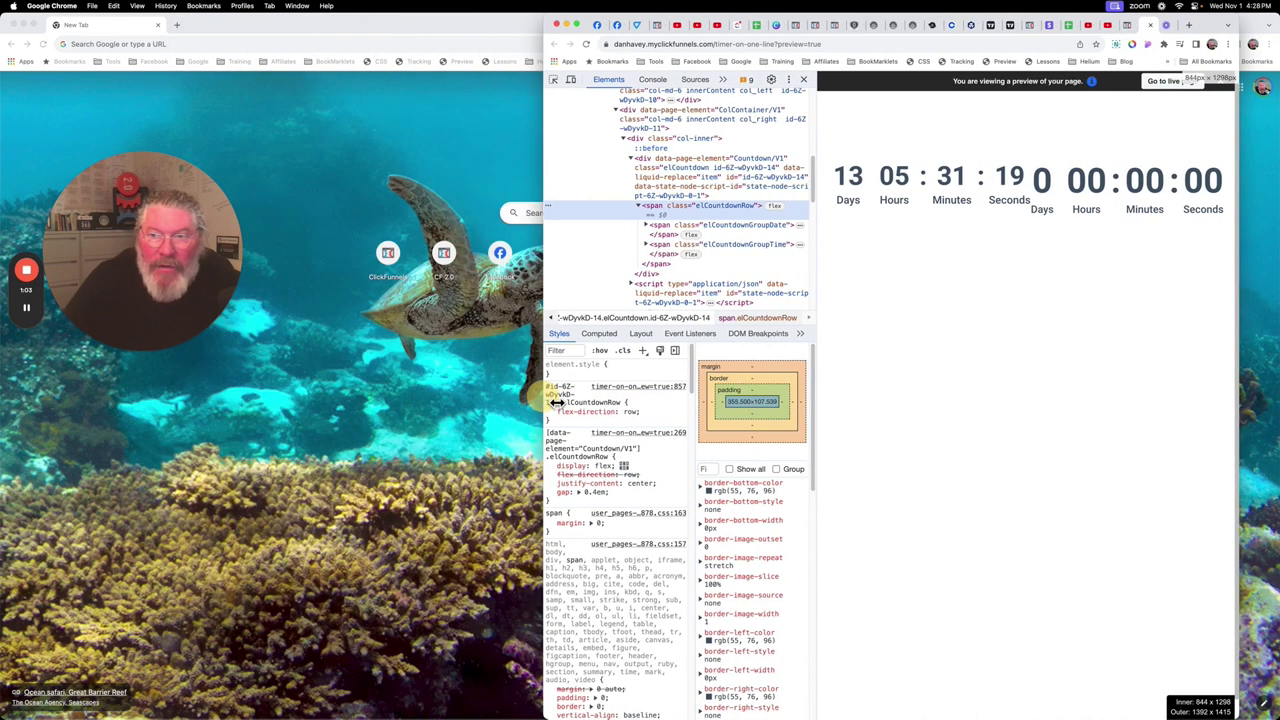
drag(571, 401, 666, 399)
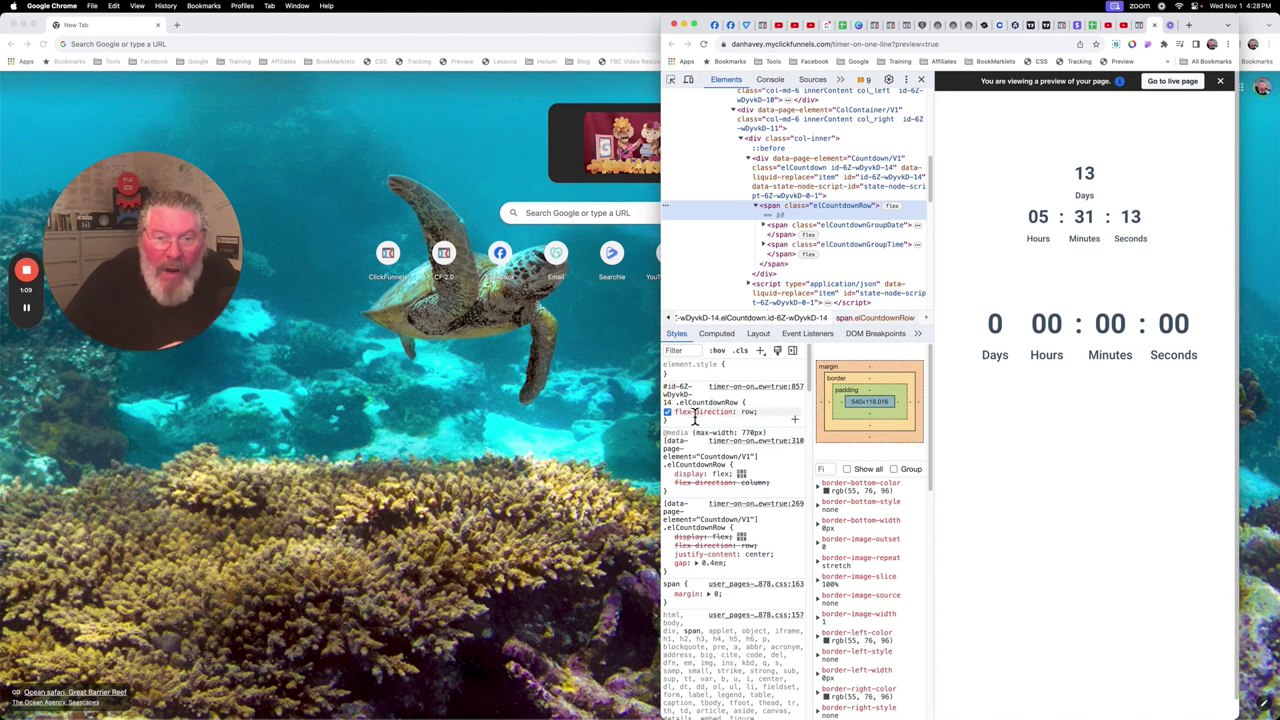
mouse_move(716, 414)
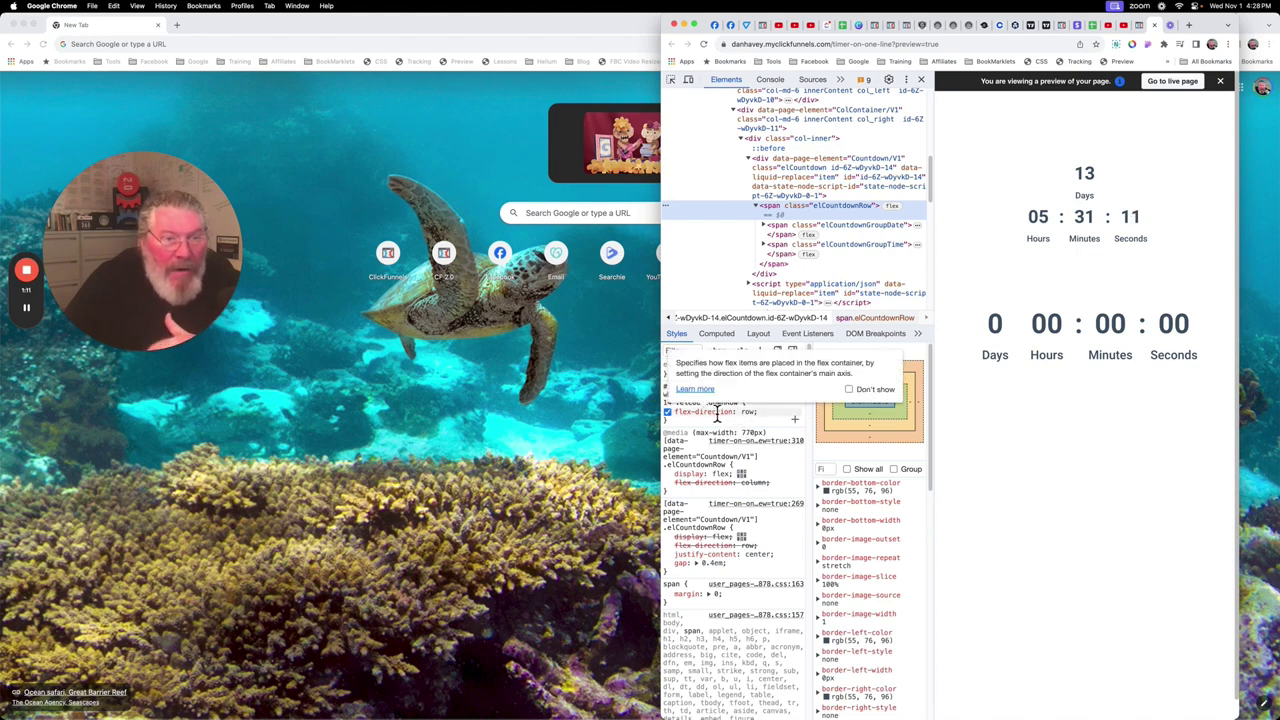